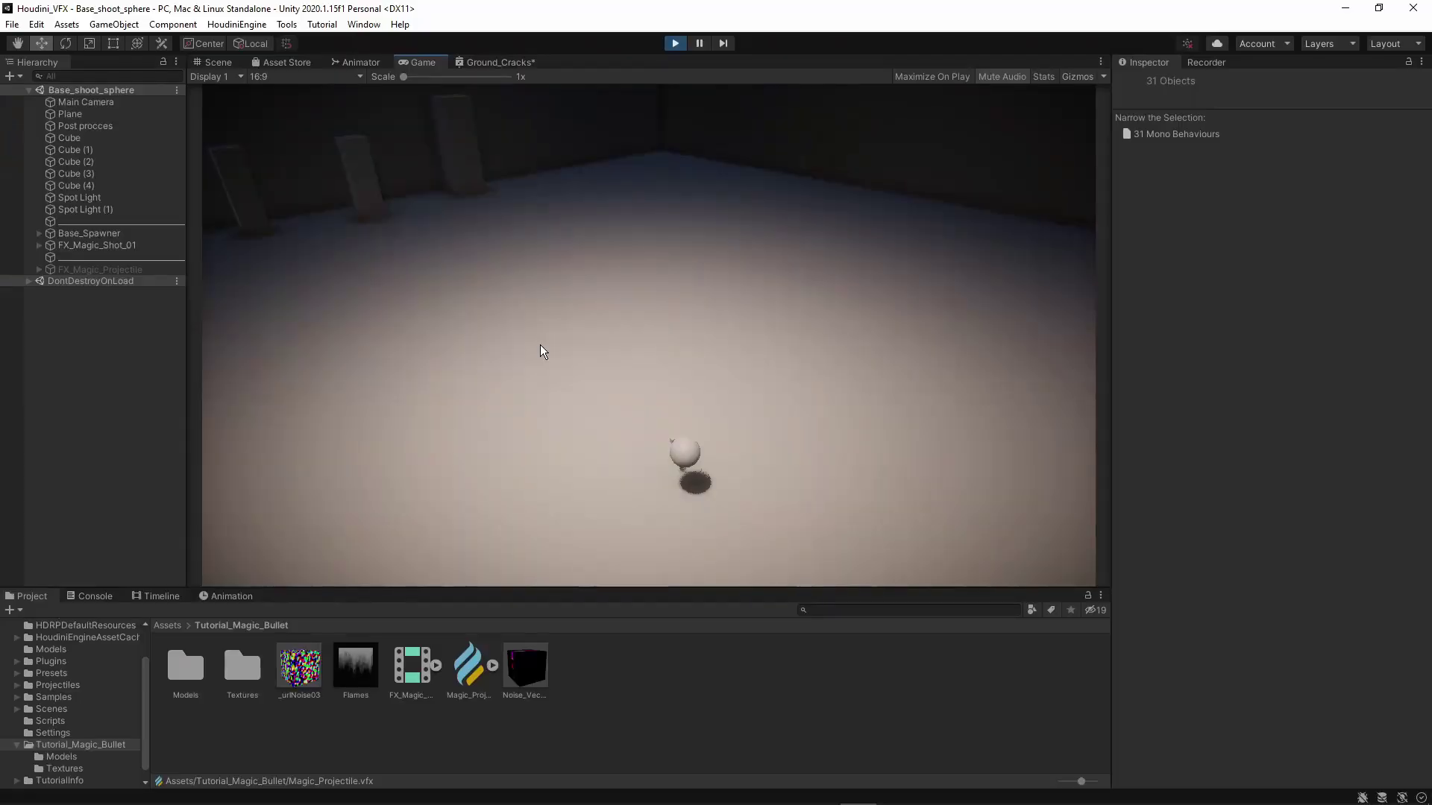
- Fire five fiery projectiles across the floor and walls, then exit Play mode
left_click(497, 358)
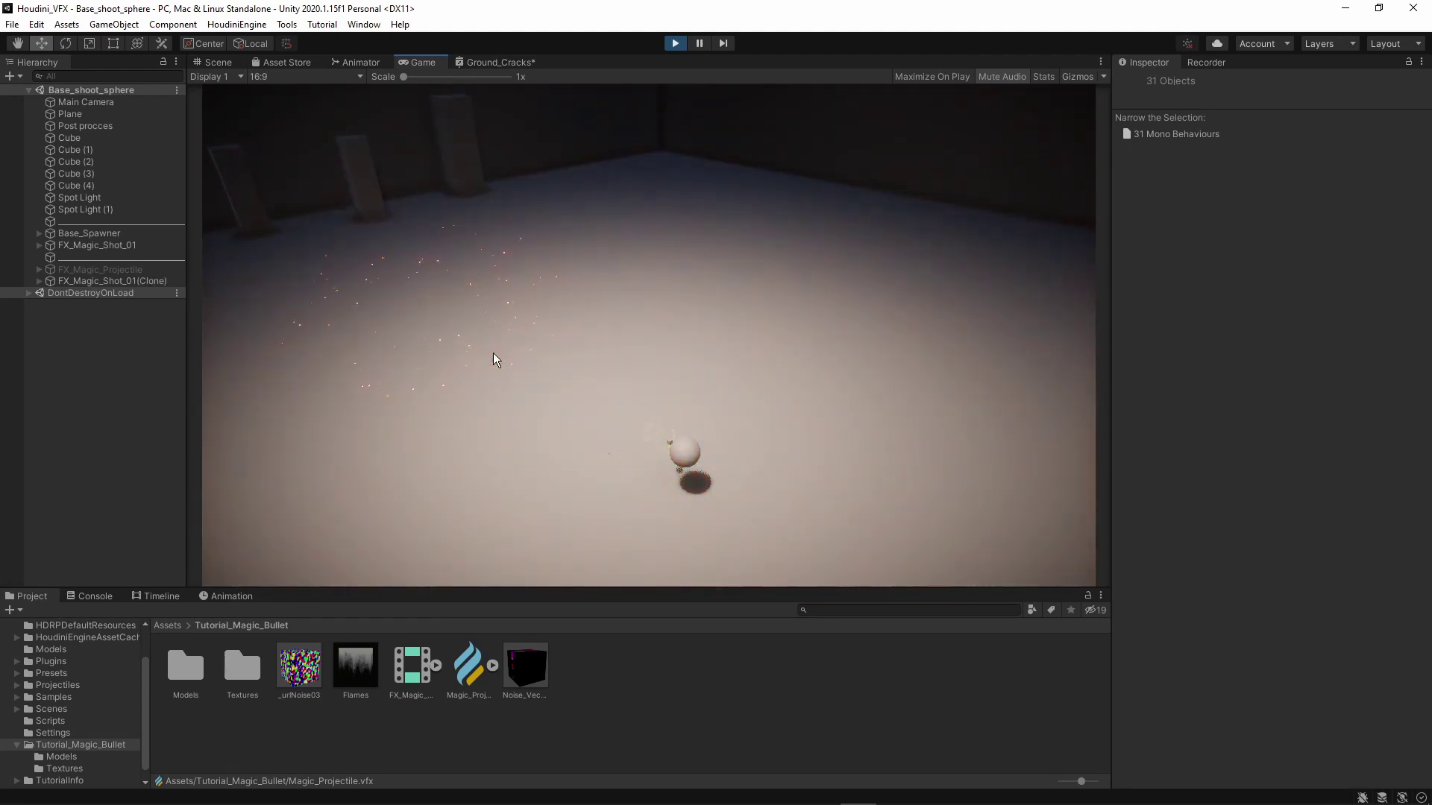
left_click(598, 267)
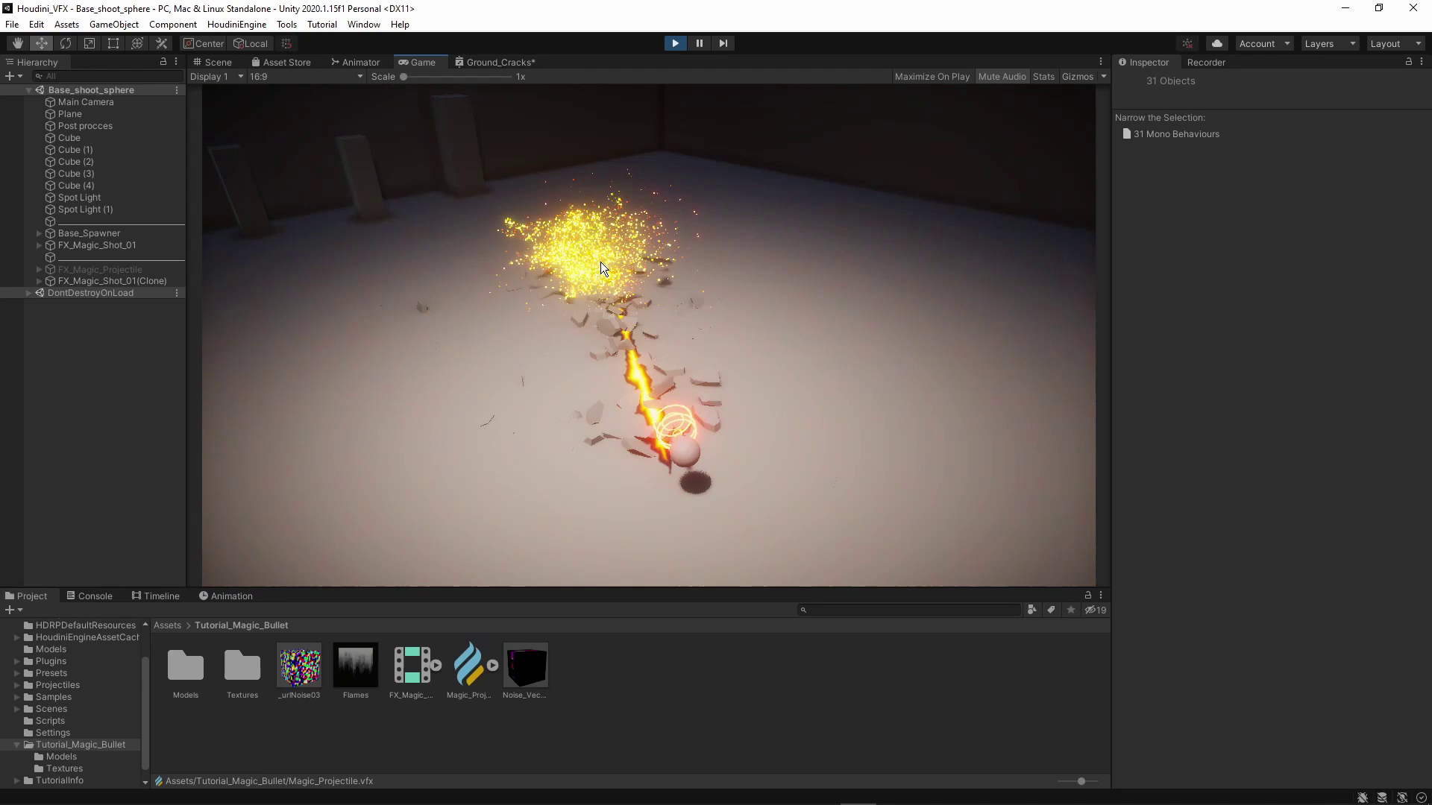
left_click(601, 266)
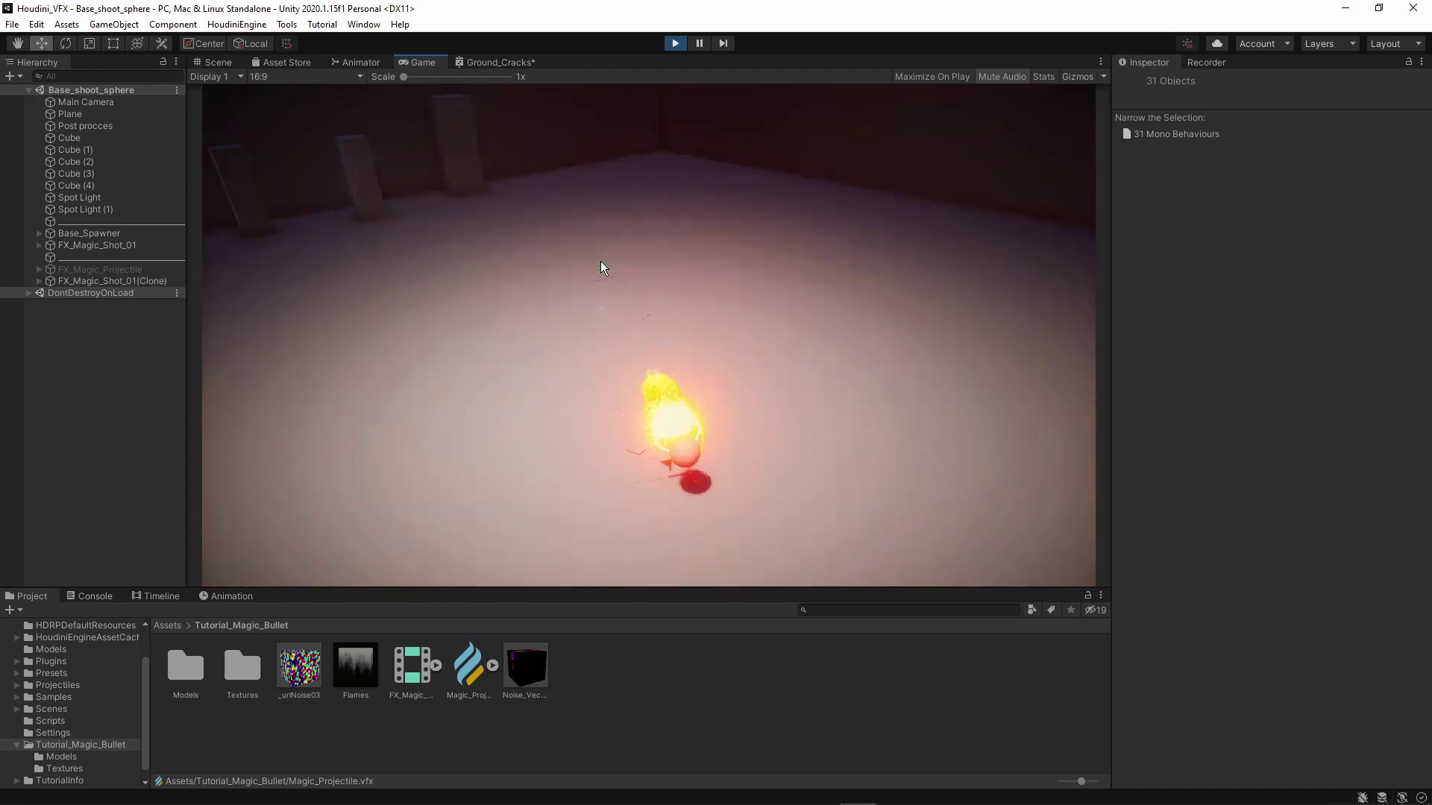
left_click(582, 311)
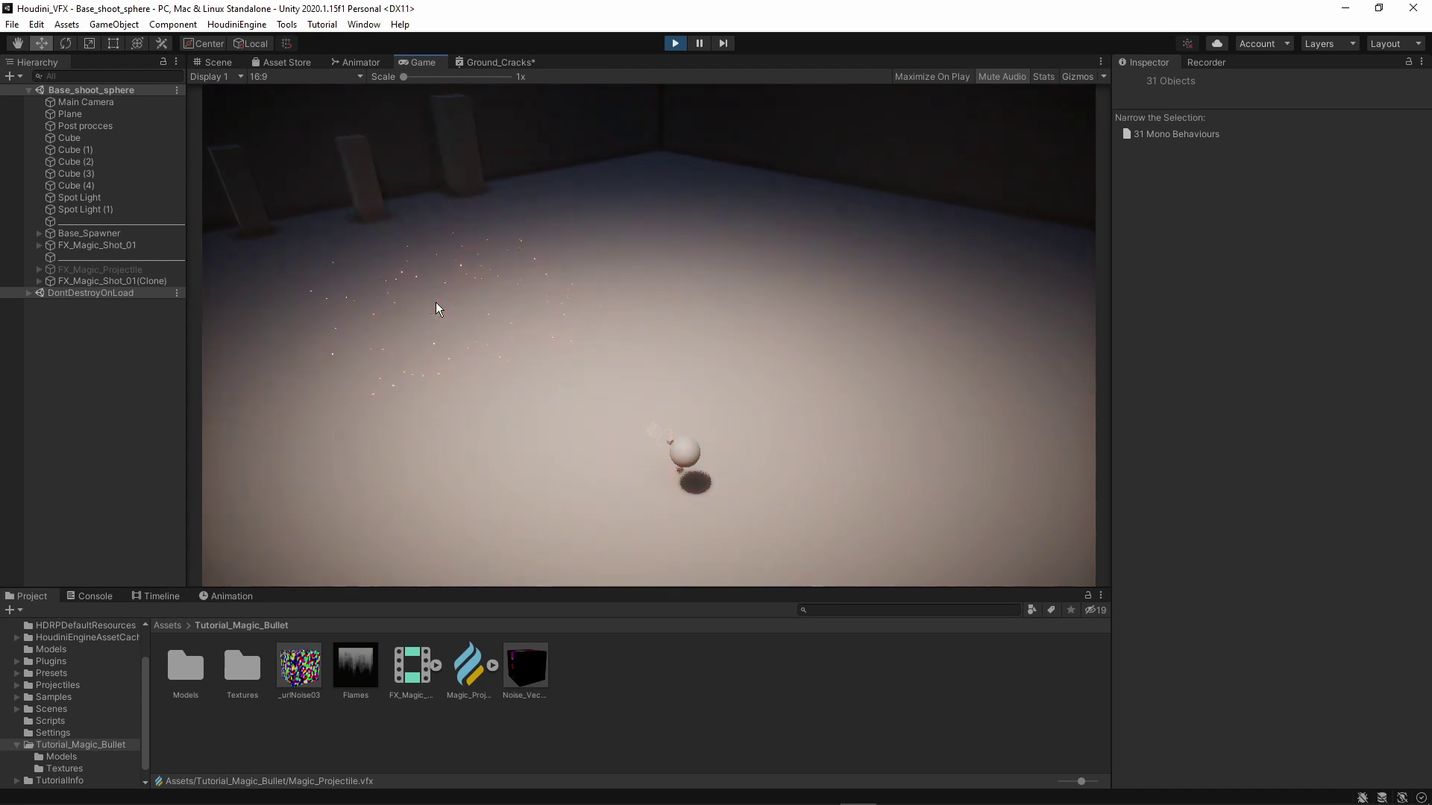
left_click(594, 263)
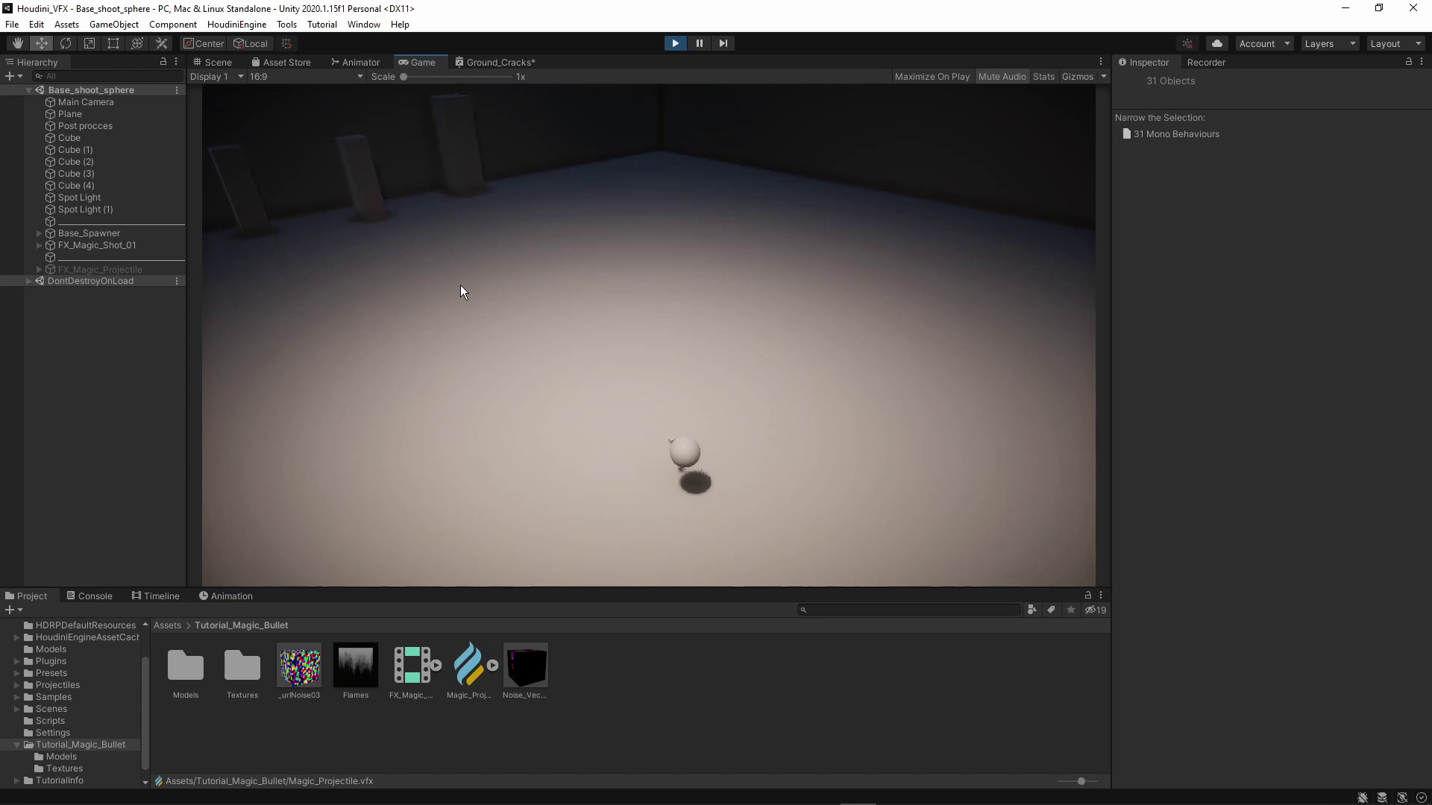
key("ctrl+p")
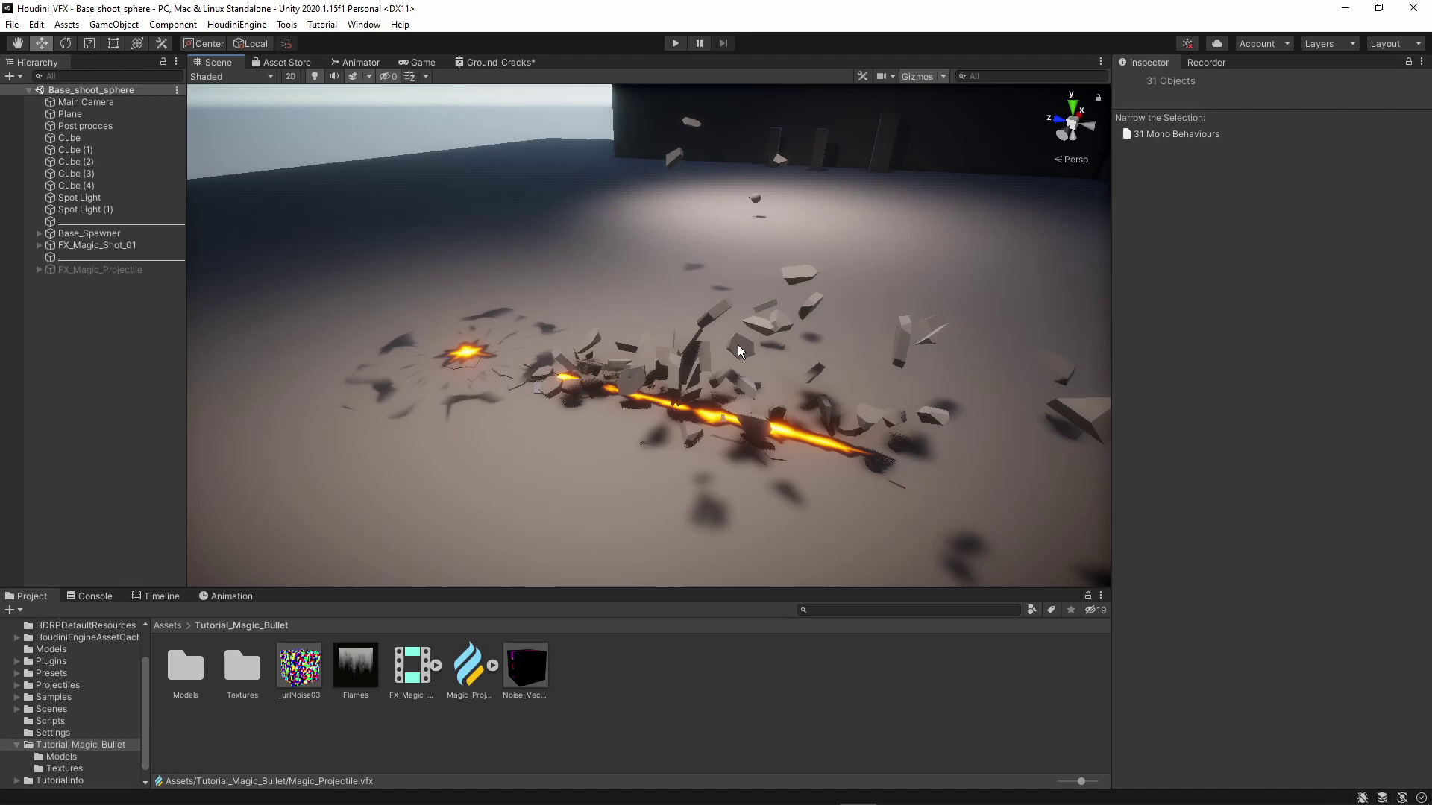
scroll(749, 361, "up", 3)
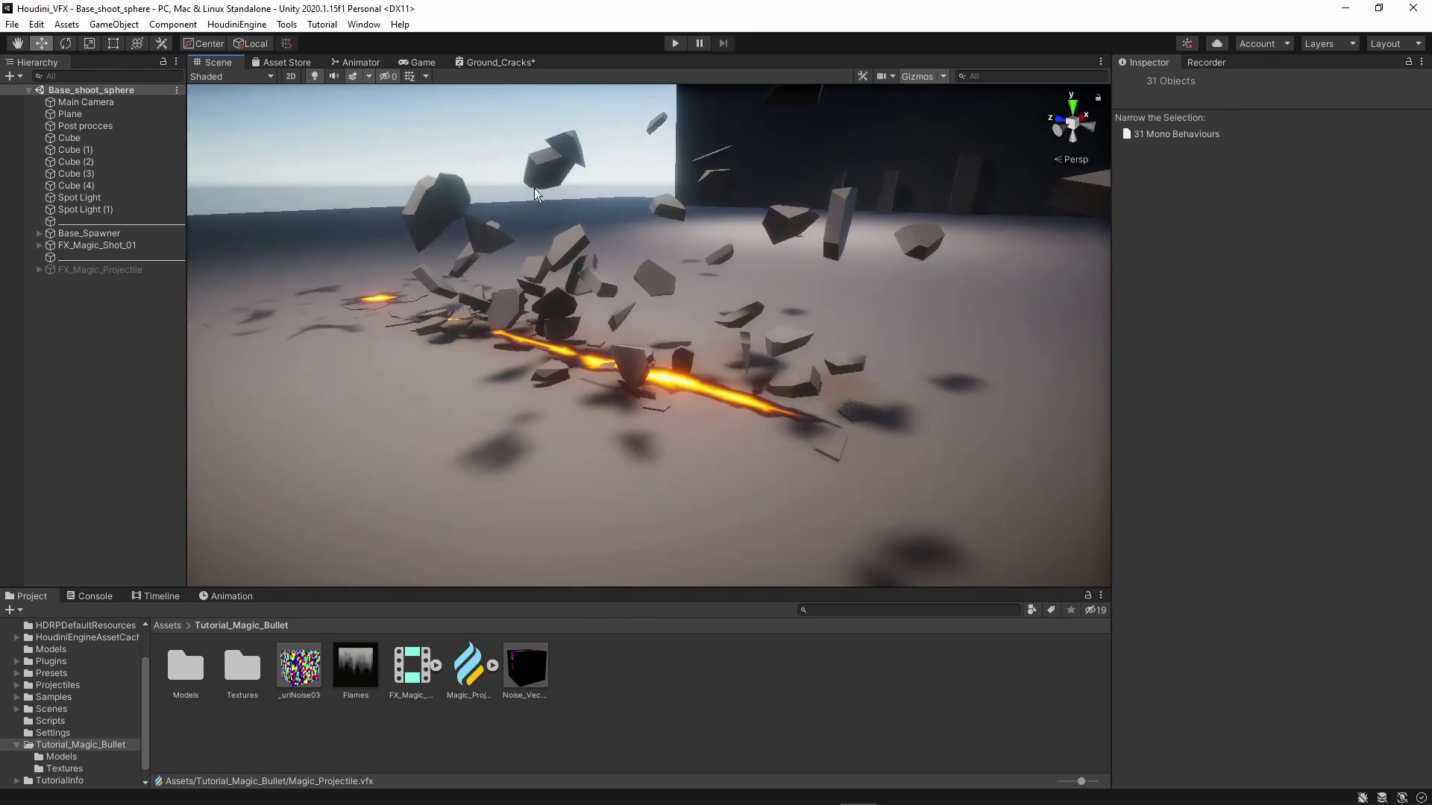
- Orbit the Scene view around the frozen debris and floor cracks
mouse_move(611, 277)
left_mouse_down("alt")
mouse_move(865, 320)
mouse_move(710, 354)
left_mouse_up("alt")
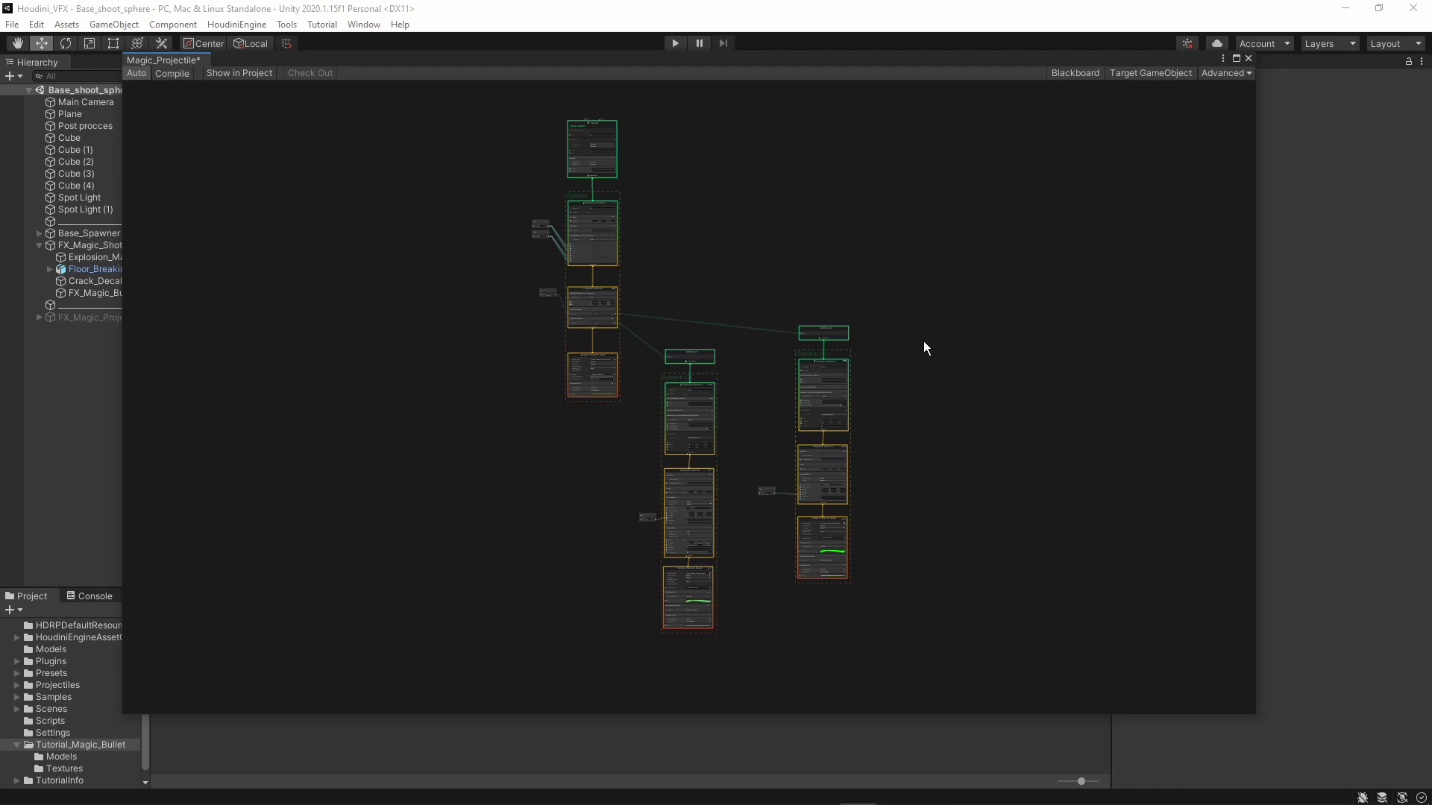
scroll(634, 232, "up", 2)
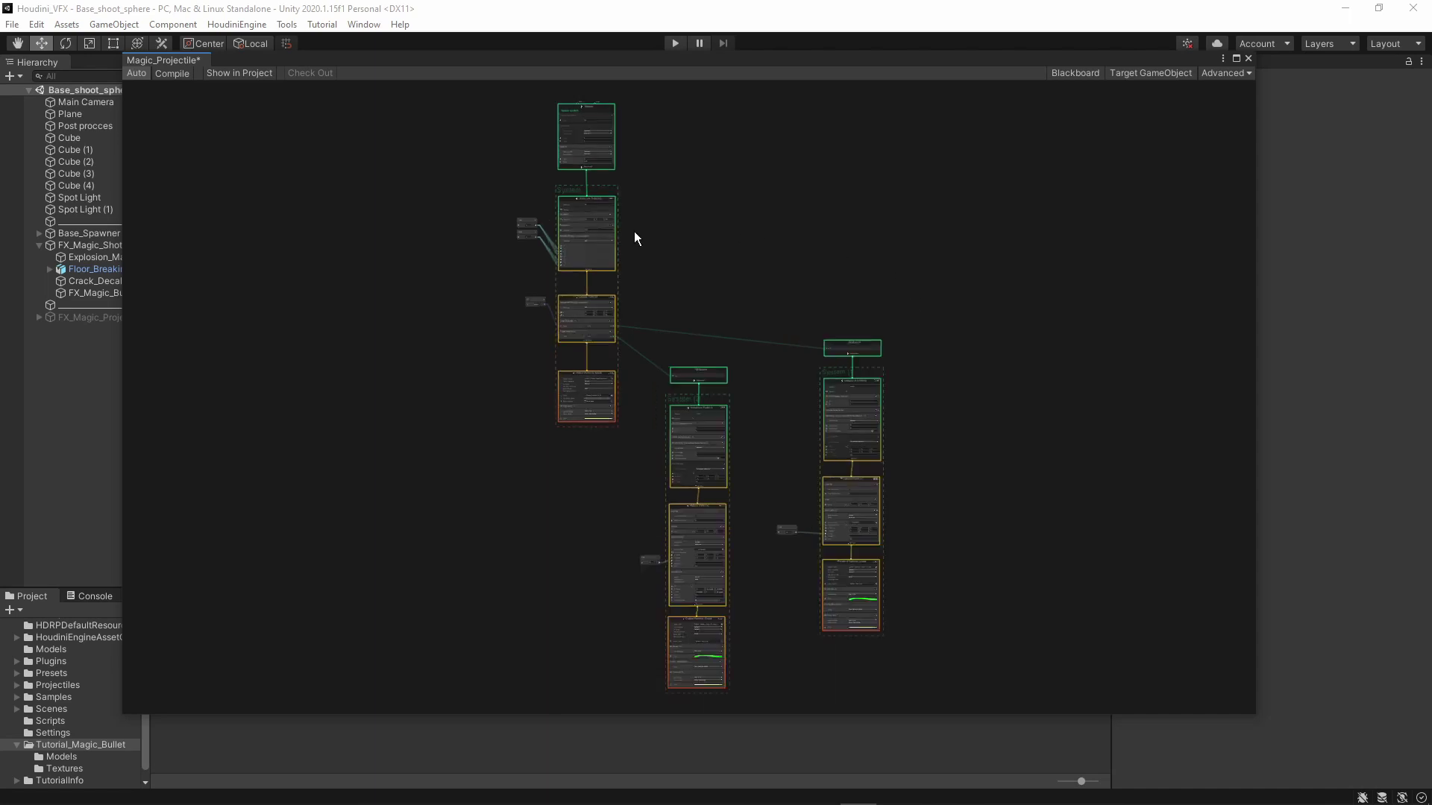
scroll(656, 199, "up", 3)
scroll(716, 291, "up", 3)
scroll(584, 278, "up", 2)
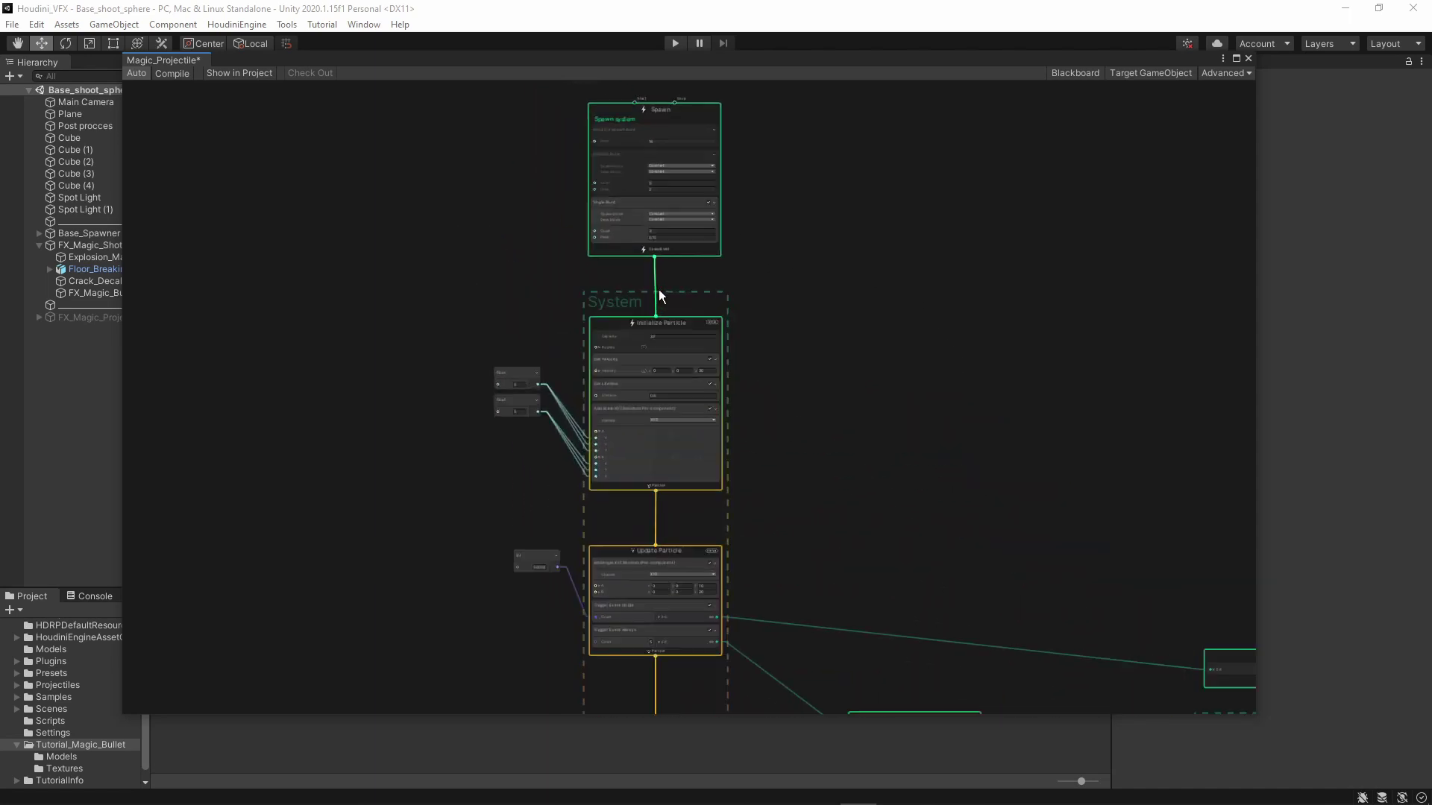
scroll(660, 291, "up", 2)
- Pan across the VFX Graph's particle and debris update blocks, then tumble Houdini's projectile model
mouse_move(815, 258)
middle_mouse_down()
mouse_move(758, 451)
mouse_move(810, 336)
mouse_move(786, 213)
mouse_move(643, 408)
middle_mouse_up()
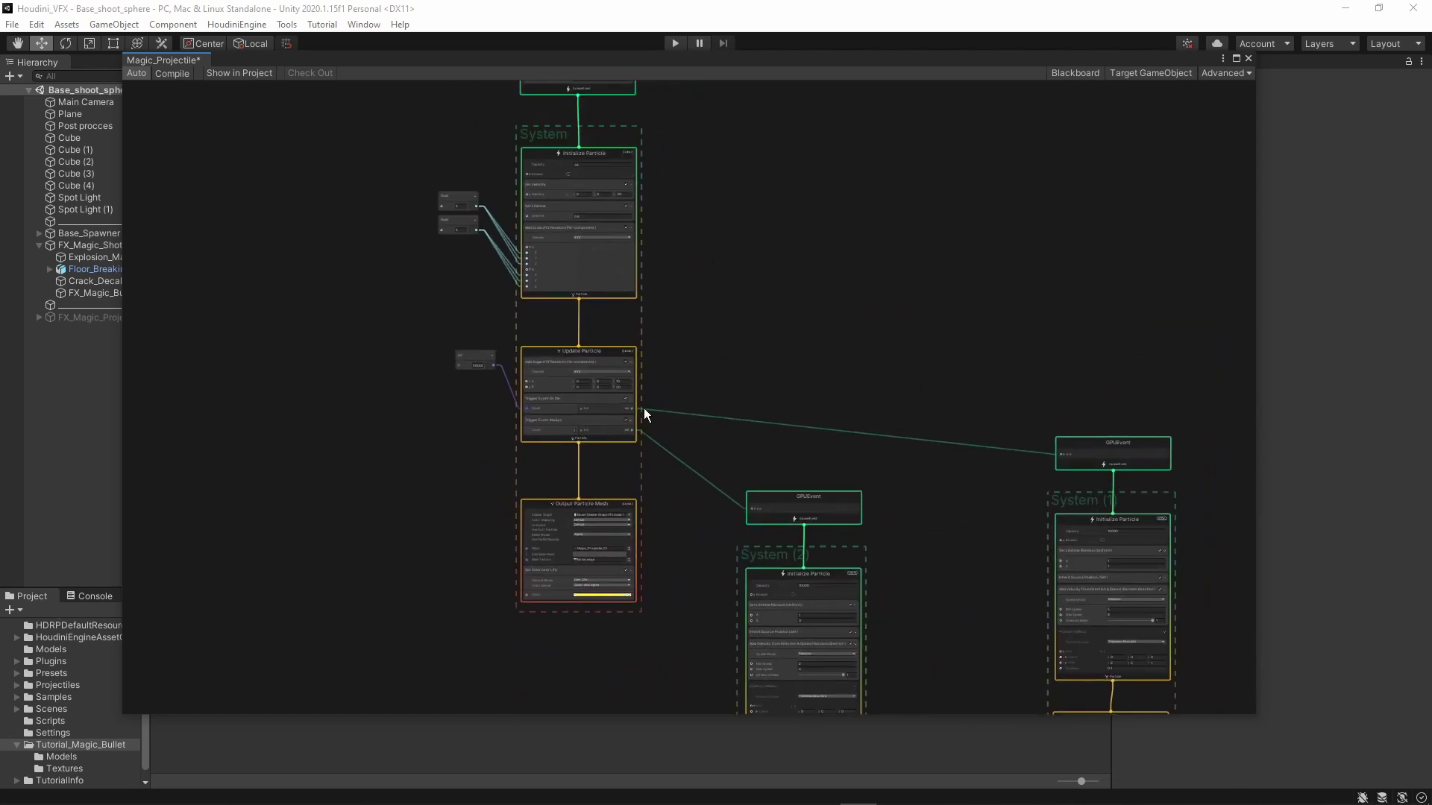
scroll(649, 370, "down", 2)
mouse_move(655, 339)
middle_mouse_down()
mouse_move(488, 235)
mouse_move(587, 225)
mouse_move(649, 180)
middle_mouse_up()
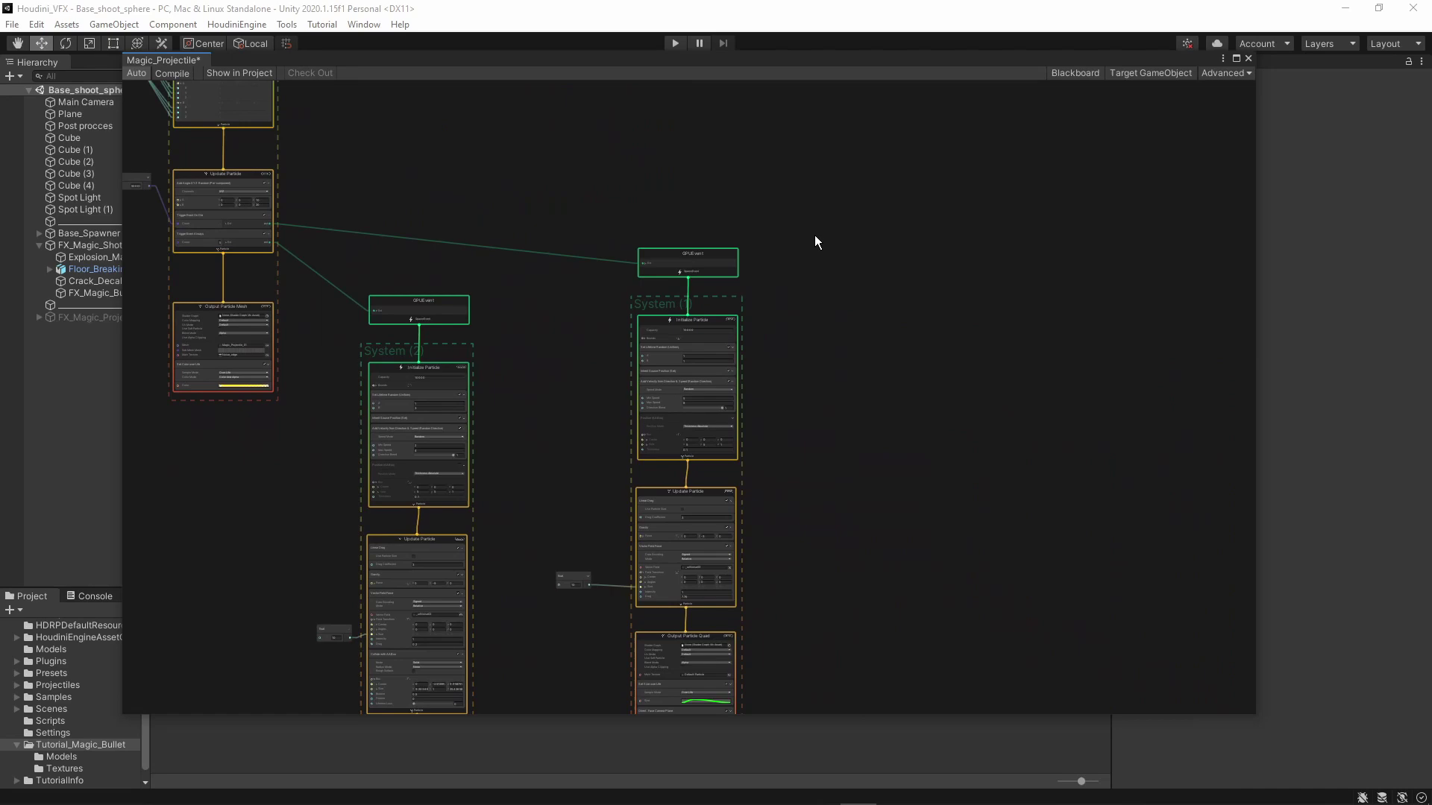
middle_click_drag(802, 435, 855, 277)
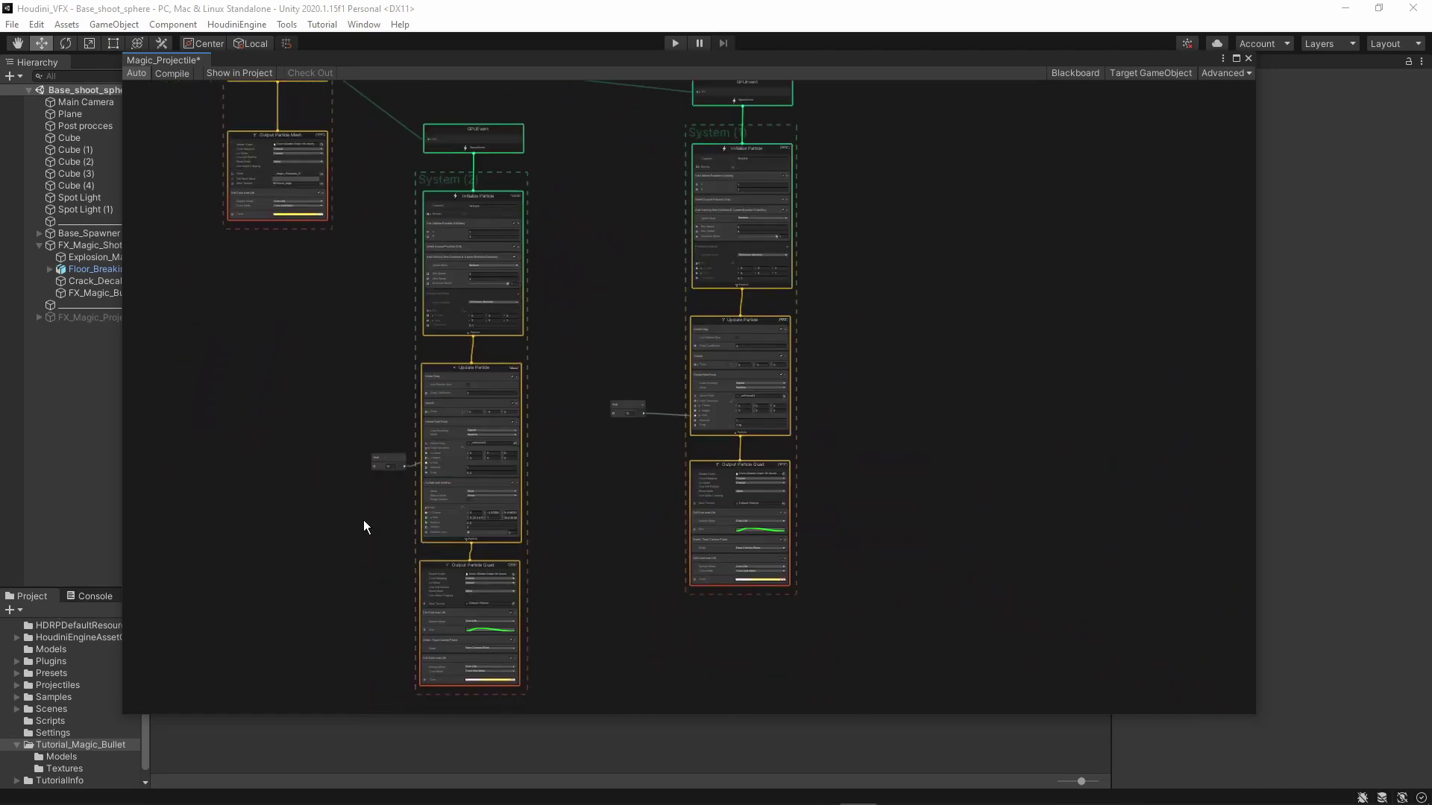
scroll(363, 514, "up", 3)
scroll(380, 447, "up", 5)
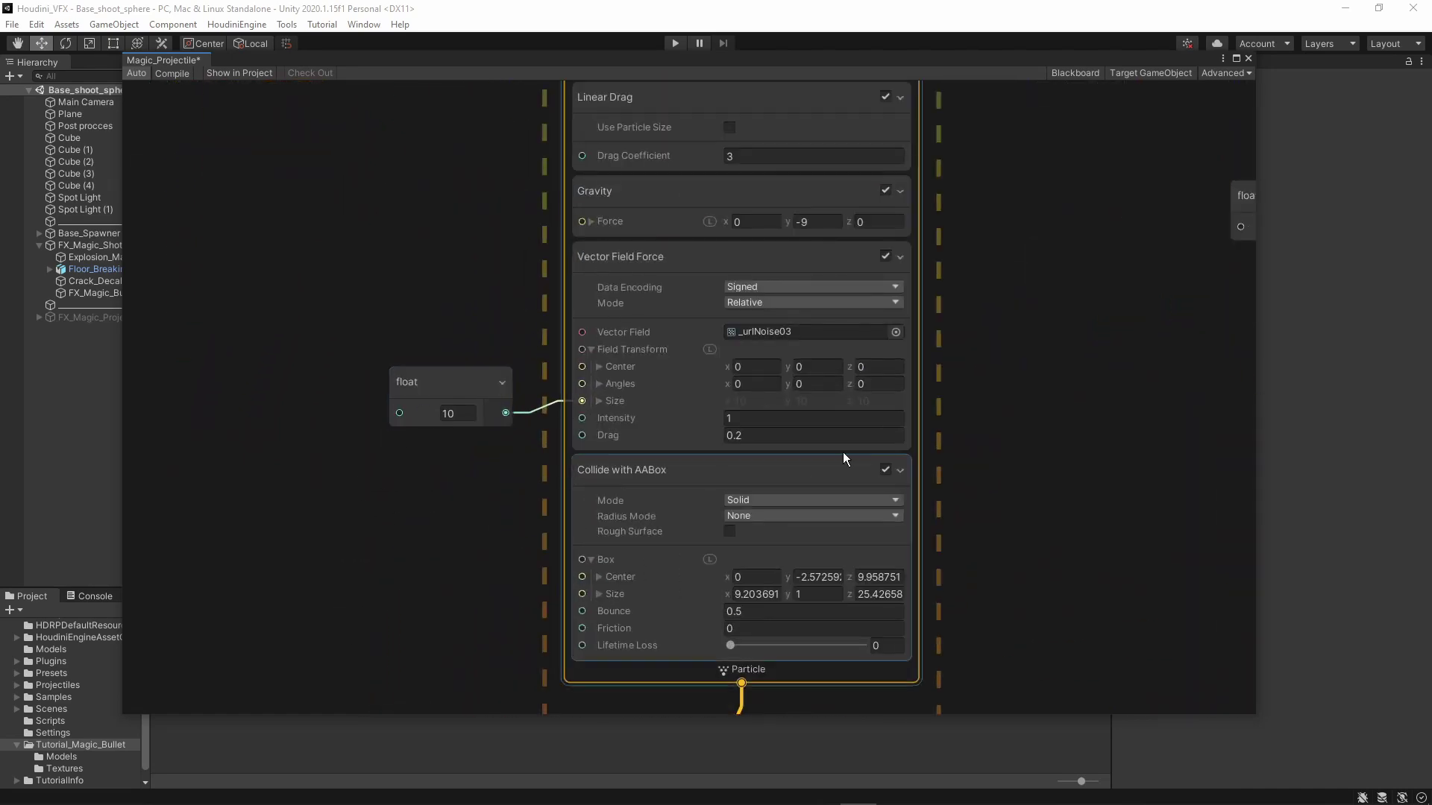
scroll(907, 444, "down", 3)
scroll(839, 488, "down", 2)
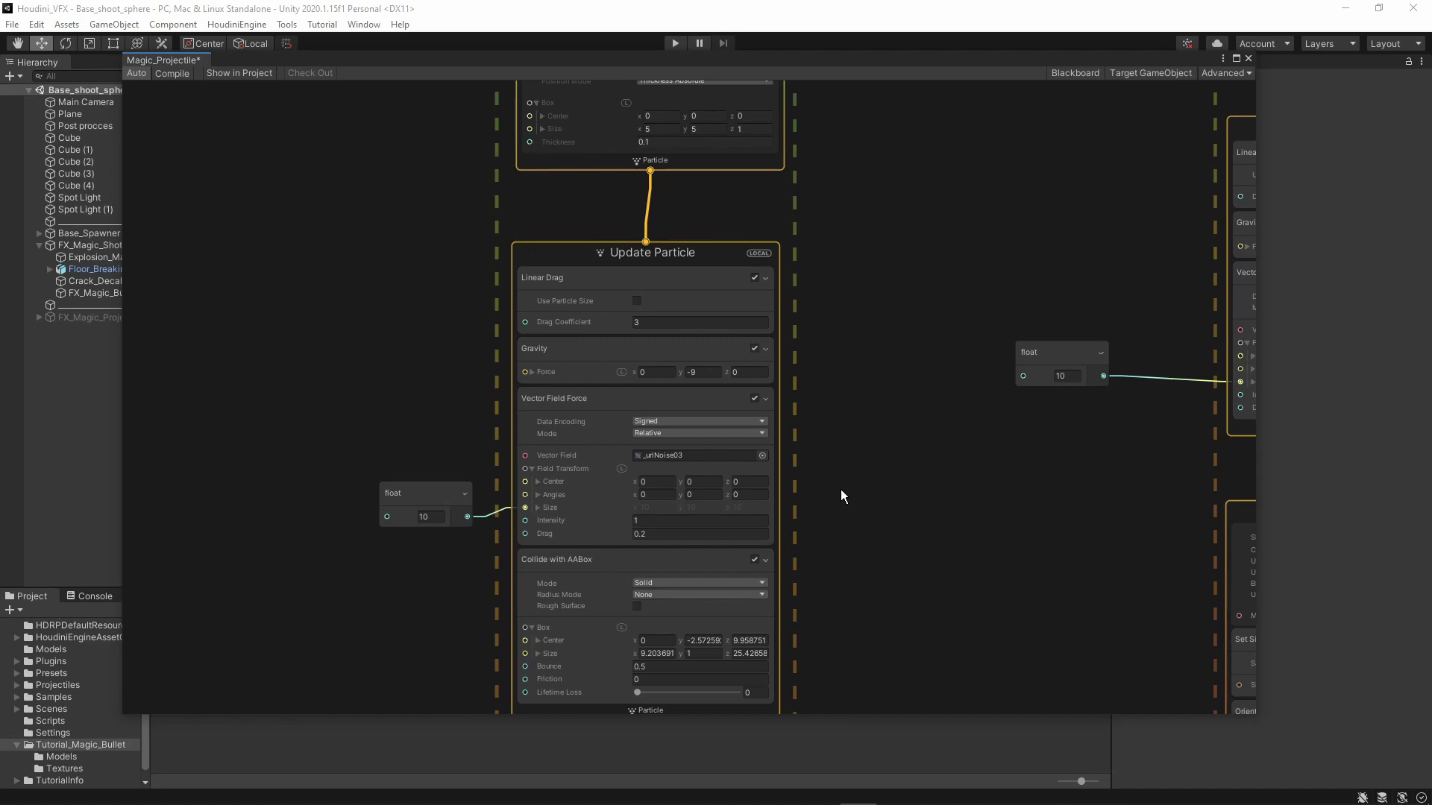
scroll(840, 489, "down", 3)
scroll(841, 489, "down", 3)
scroll(840, 489, "down", 3)
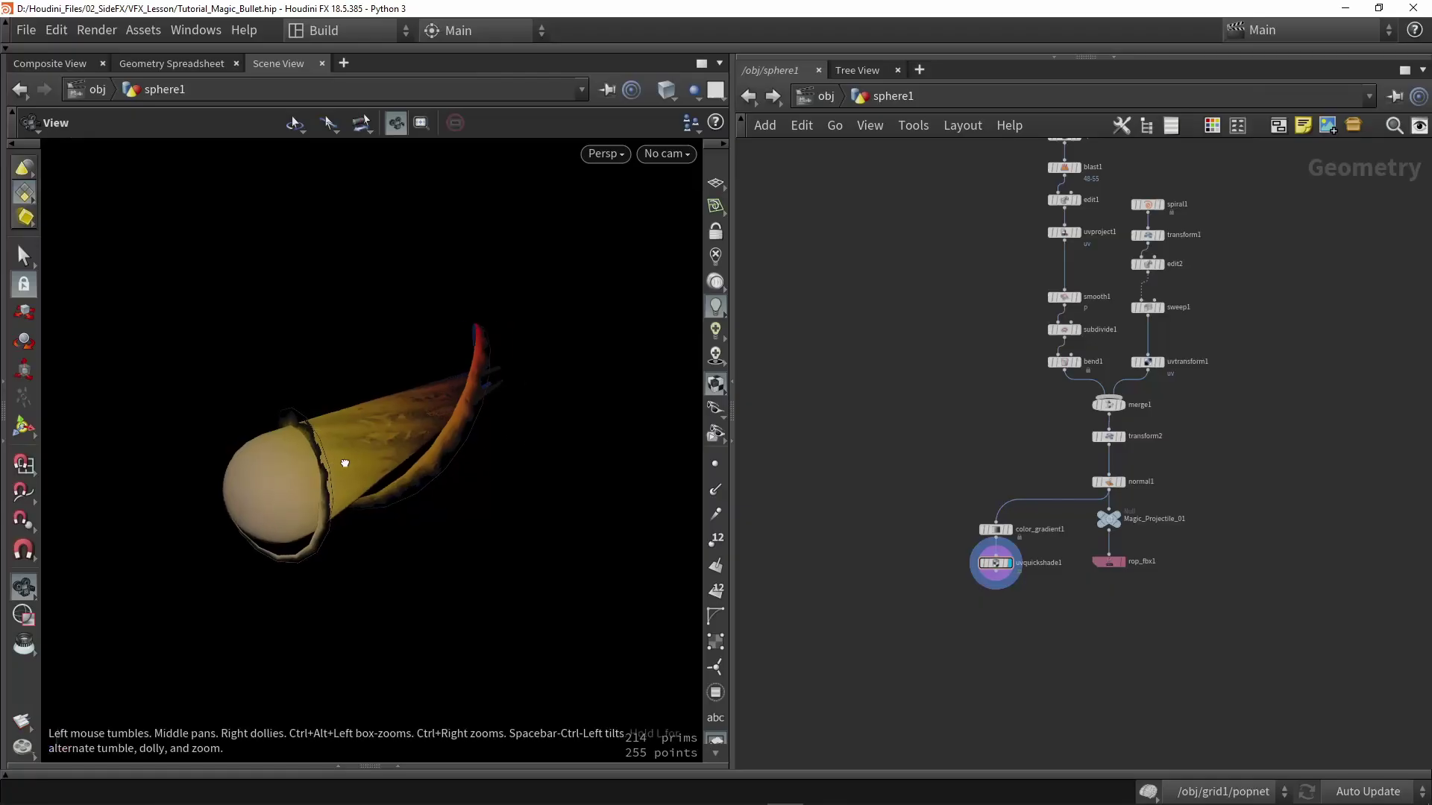
mouse_move(343, 463)
left_mouse_down()
mouse_move(274, 453)
mouse_move(360, 444)
mouse_move(331, 428)
left_mouse_up()
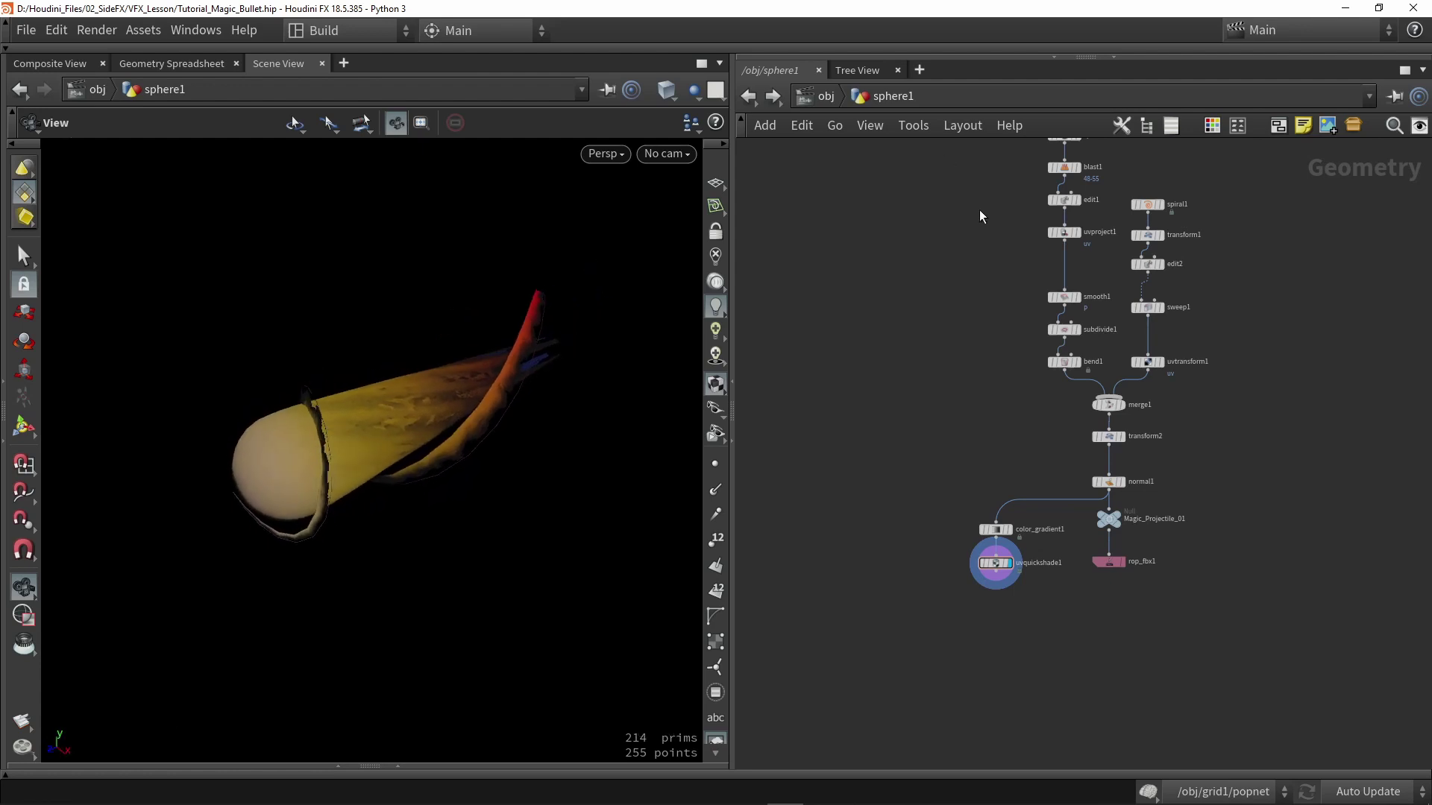
scroll(908, 320, "down", 4)
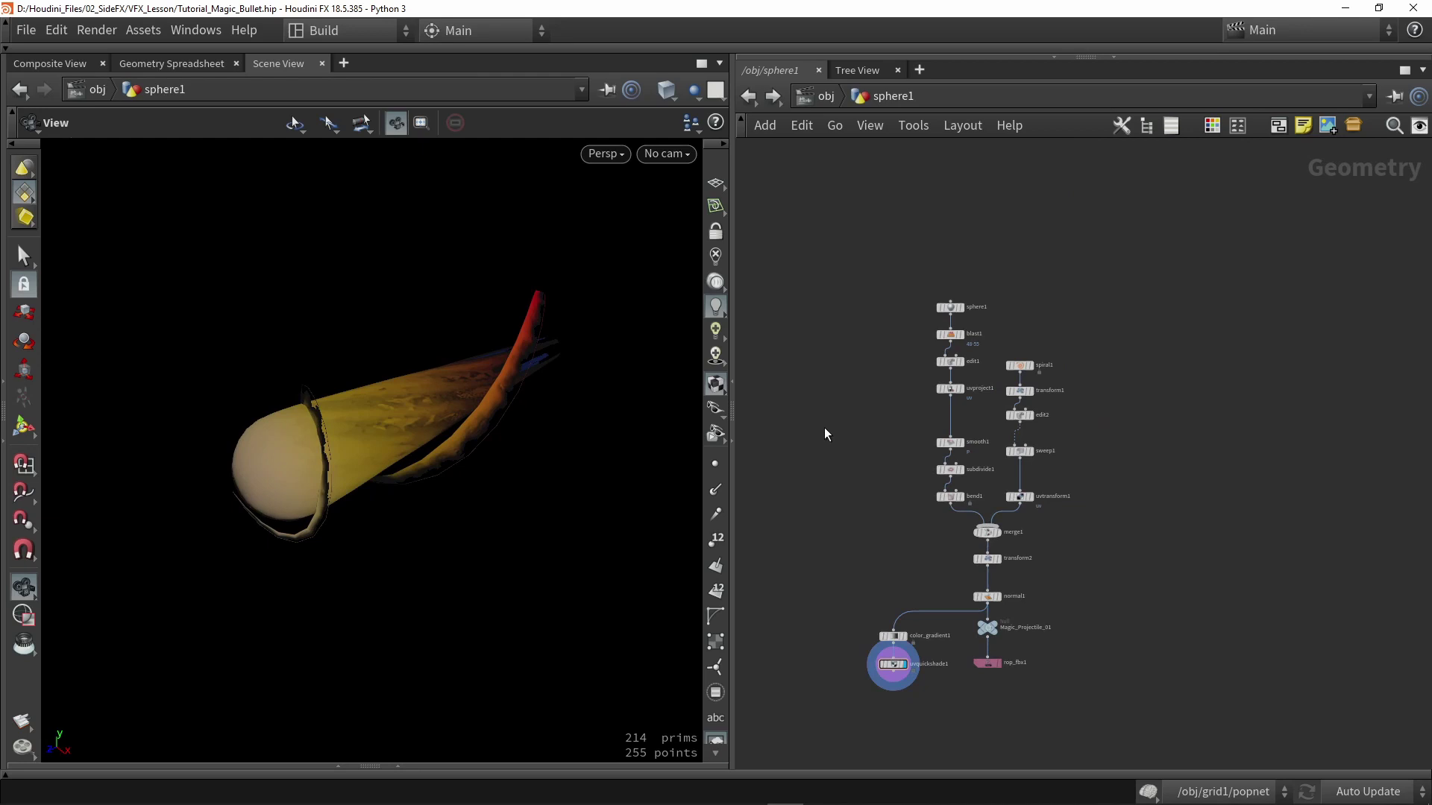
- Tumble the Houdini viewport to see another side of the fiery bullet model
mouse_move(436, 448)
left_mouse_down()
mouse_move(581, 412)
mouse_move(376, 463)
mouse_move(522, 309)
mouse_move(342, 492)
mouse_move(575, 387)
mouse_move(454, 419)
mouse_move(471, 324)
mouse_move(501, 362)
mouse_move(481, 347)
mouse_move(503, 336)
left_mouse_up()
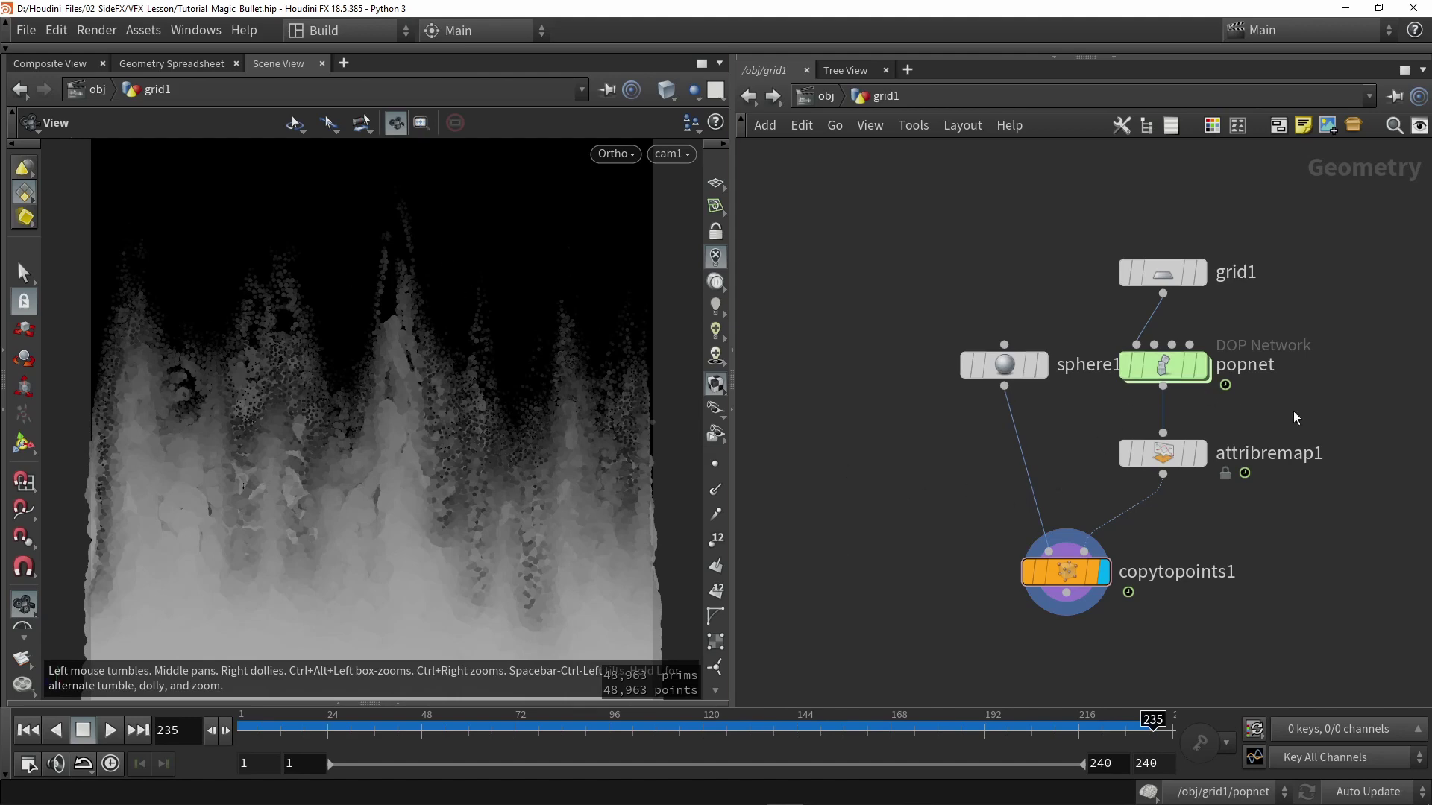
- Pan the network editor to center the grid1 particle network
left_click_drag(1343, 399, 1198, 416)
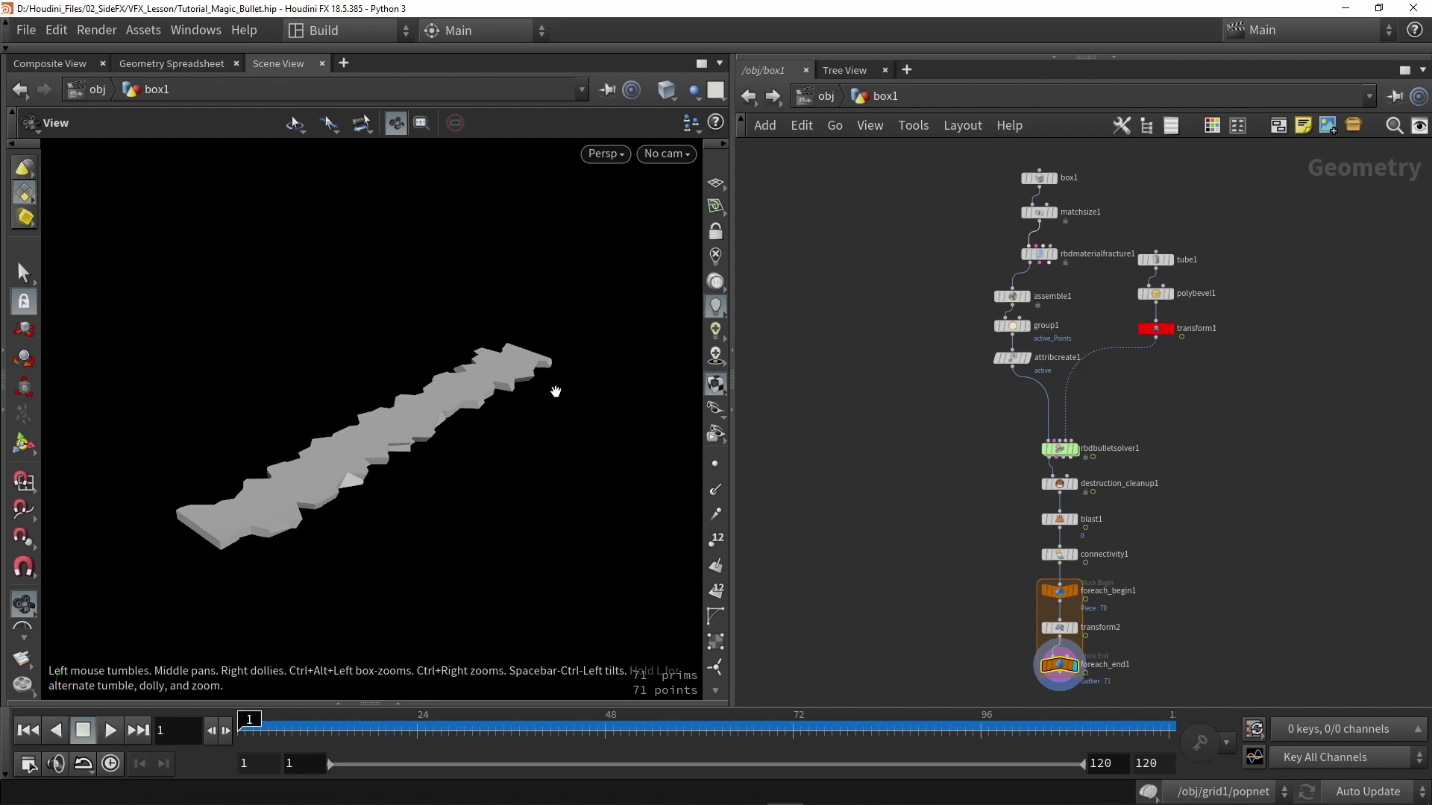
- Play the box1 debris simulation, stopping at frame 55, and orbit the flying pieces
left_click(111, 730)
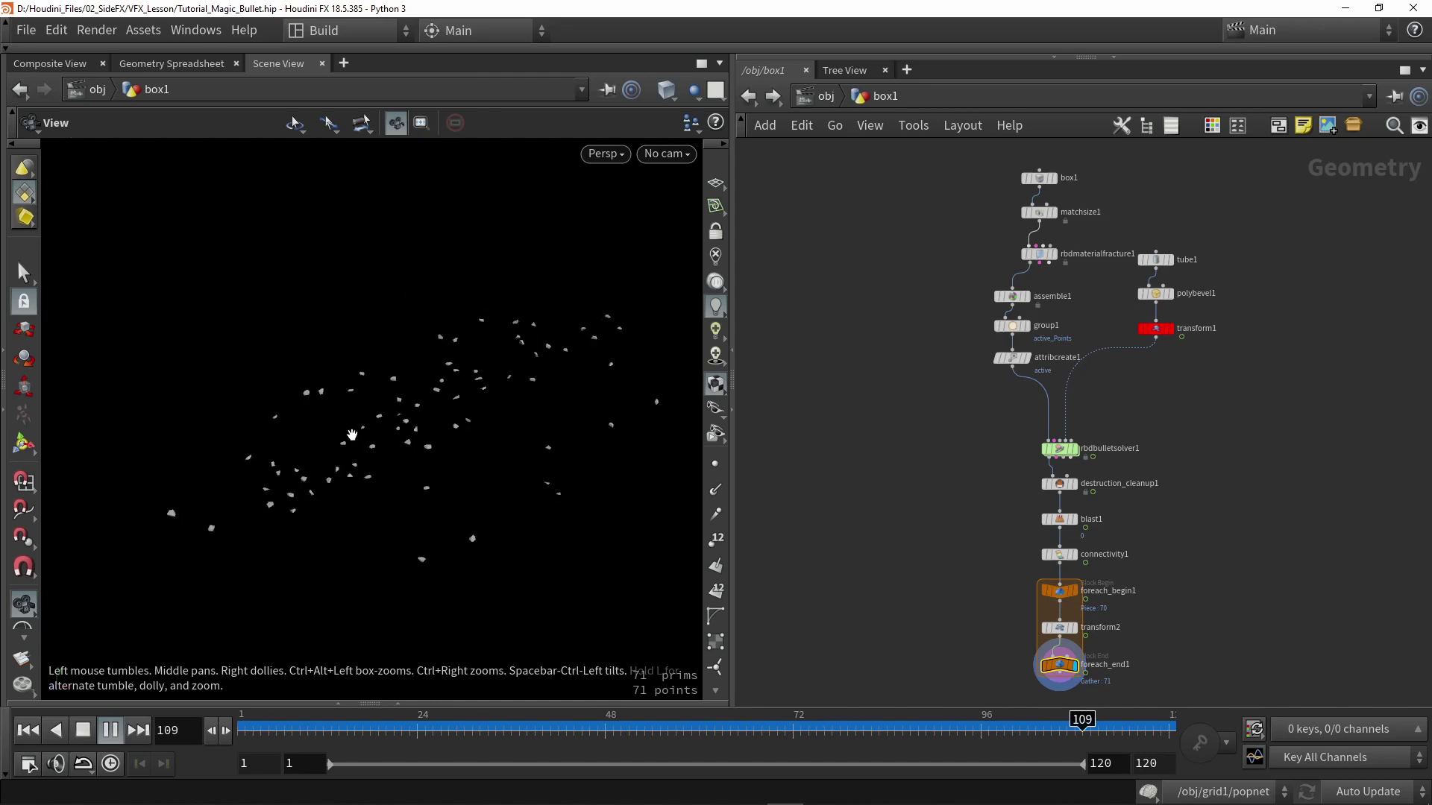
left_click(85, 729)
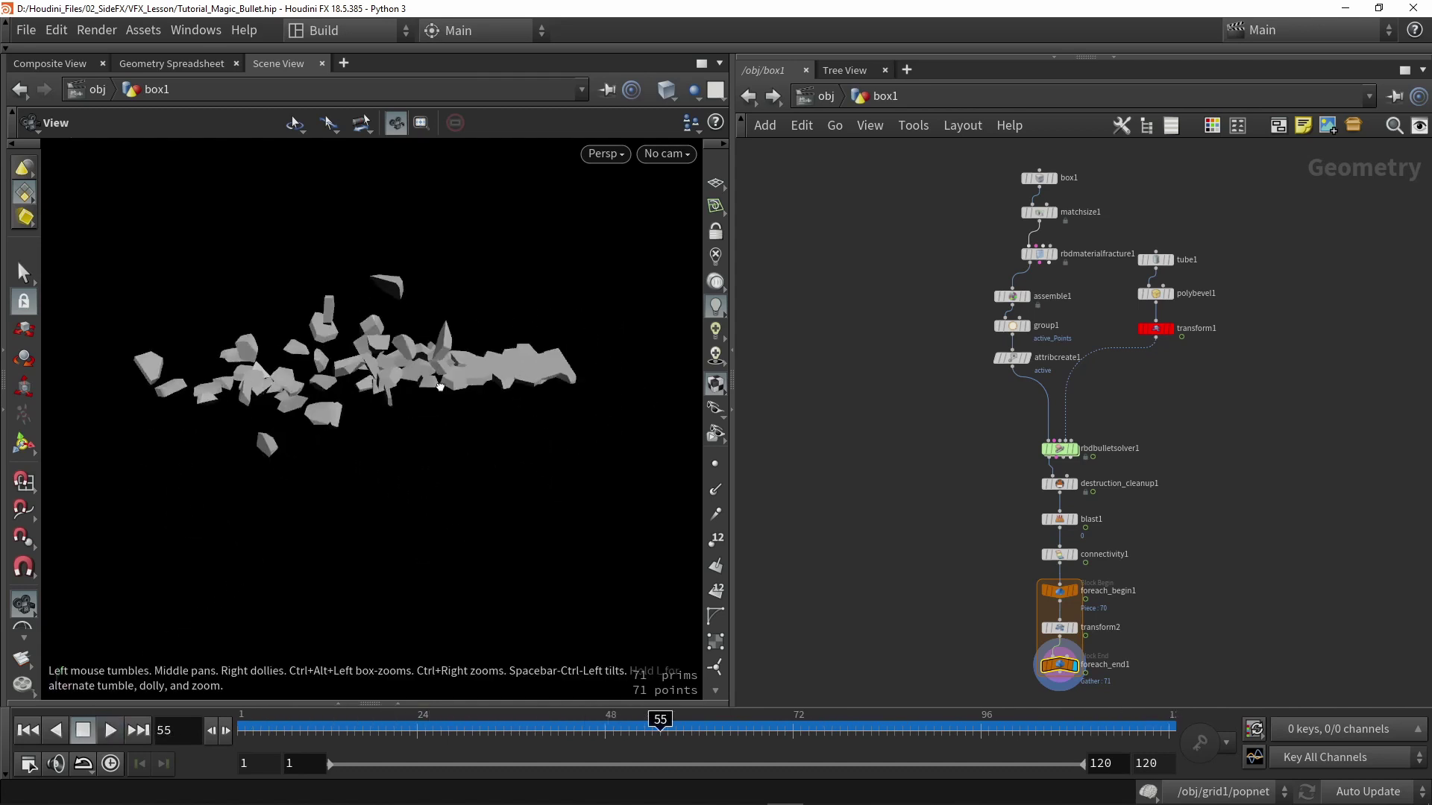
left_click_drag(380, 425, 337, 403)
middle_click_drag(883, 297, 820, 358)
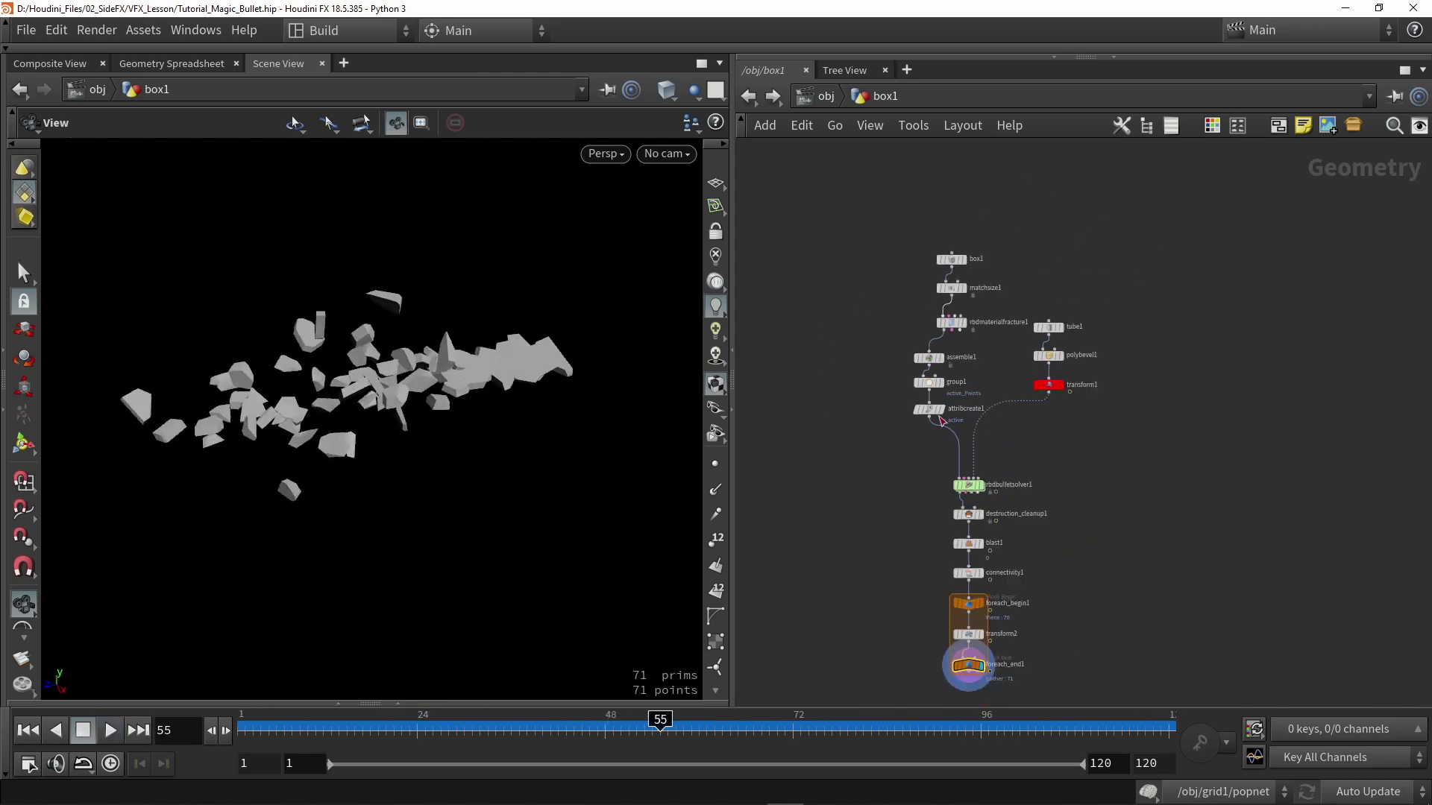
scroll(951, 369, "up", 2)
- Display the slab with its group1 active points and orbit around the active region
left_click(925, 349)
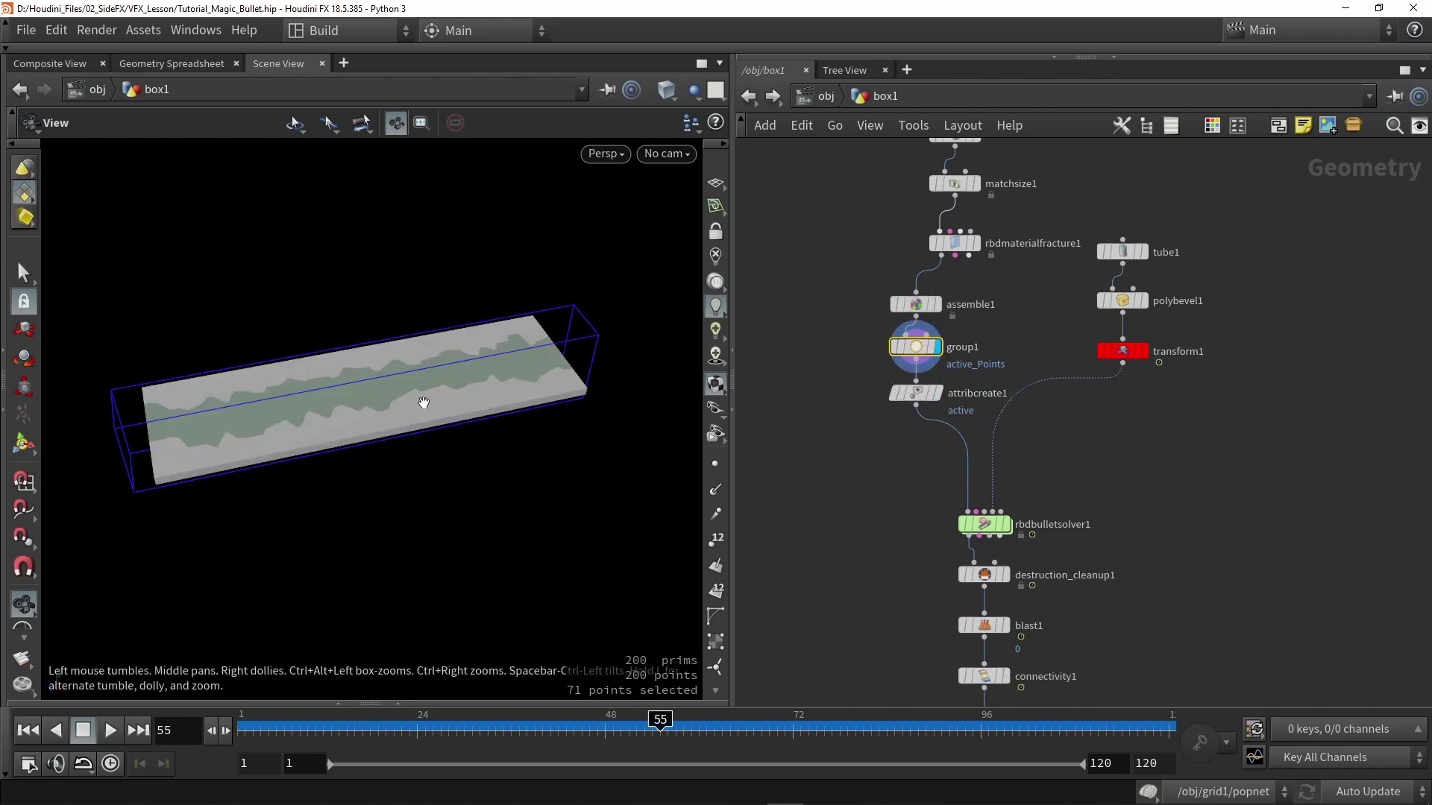
left_click_drag(420, 403, 280, 520)
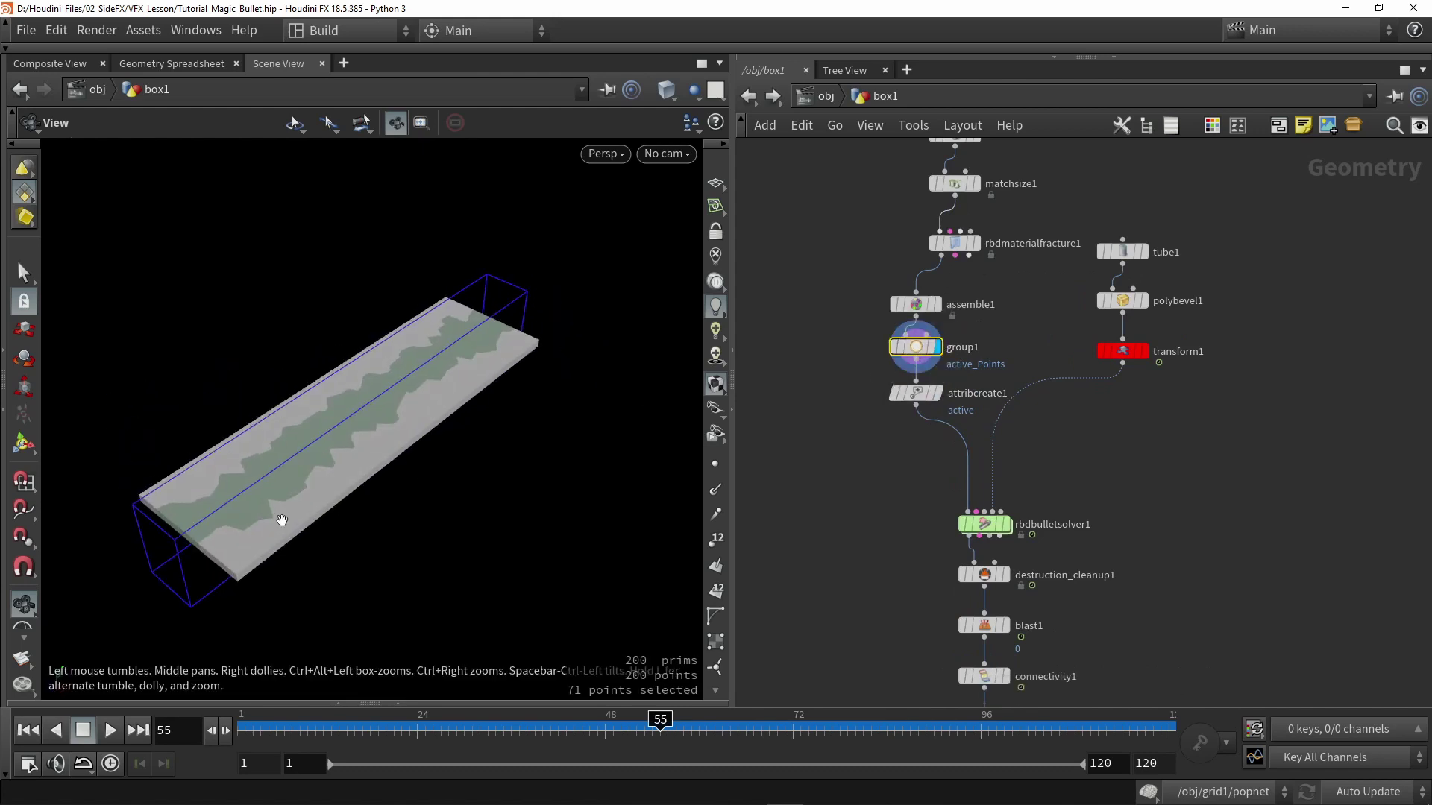
middle_click_drag(900, 488, 837, 360)
- Display the foreach_end1 fractured debris and replay the simulation, stopping at frame 69
left_click_drag(895, 358, 961, 410)
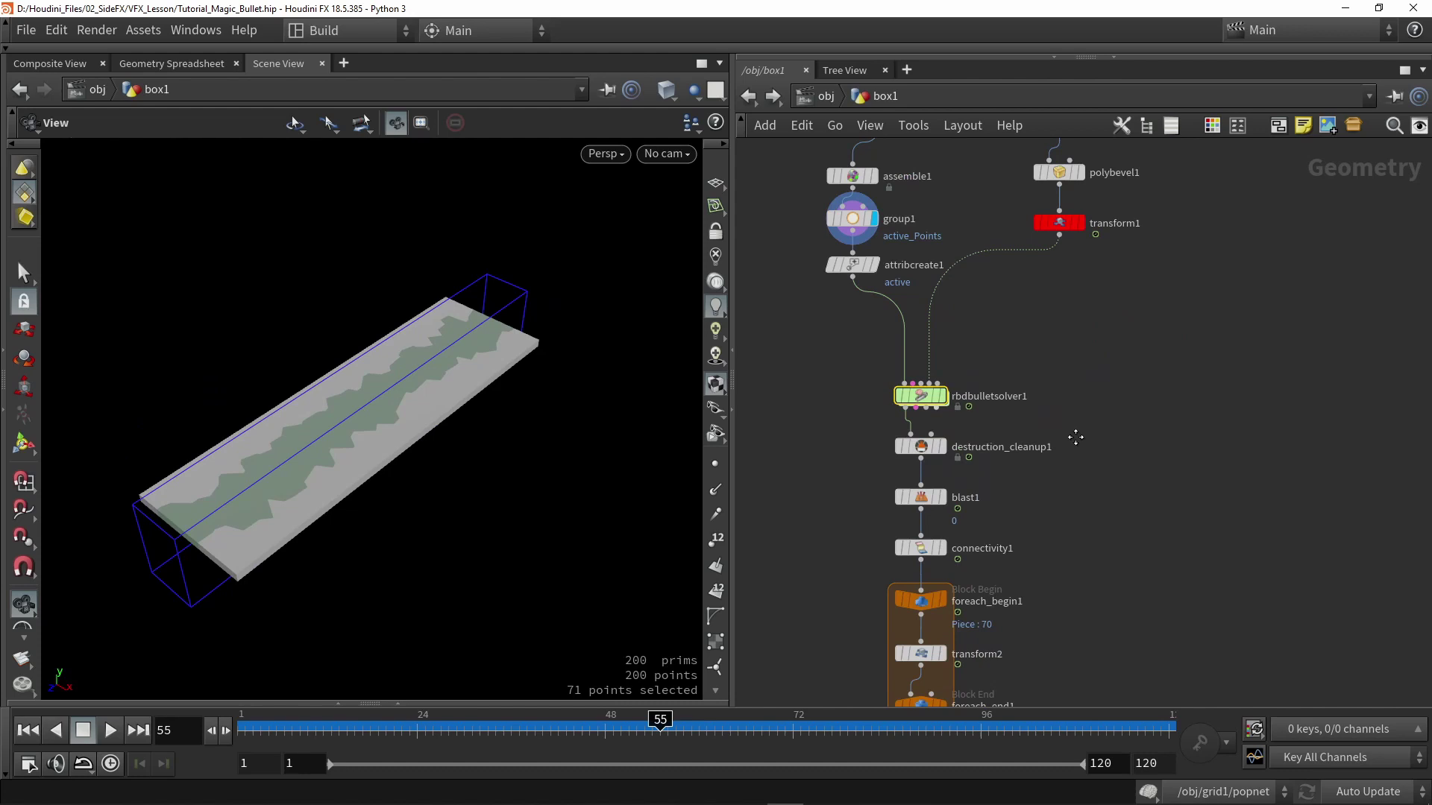
middle_click_drag(1075, 436, 1056, 317)
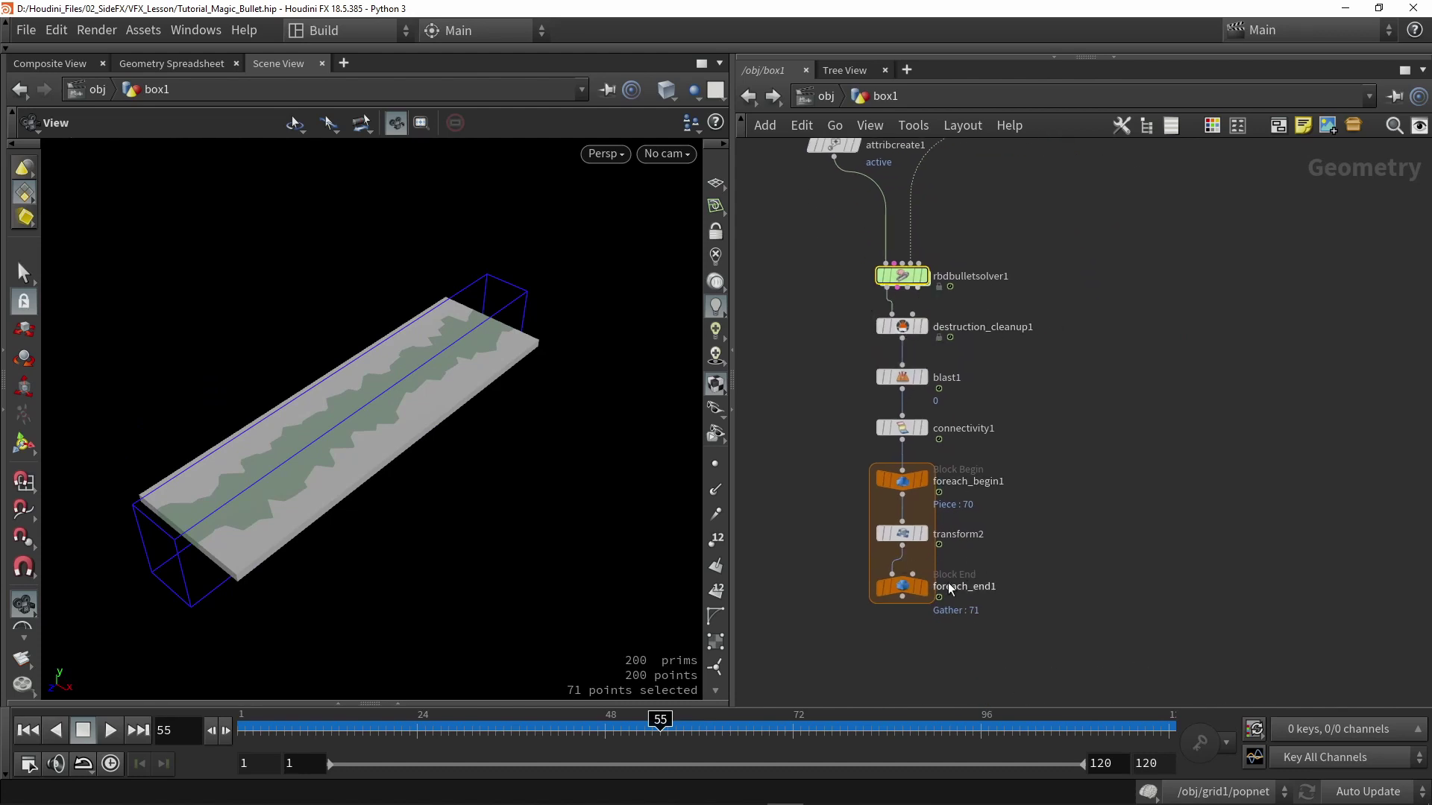
left_click(919, 587)
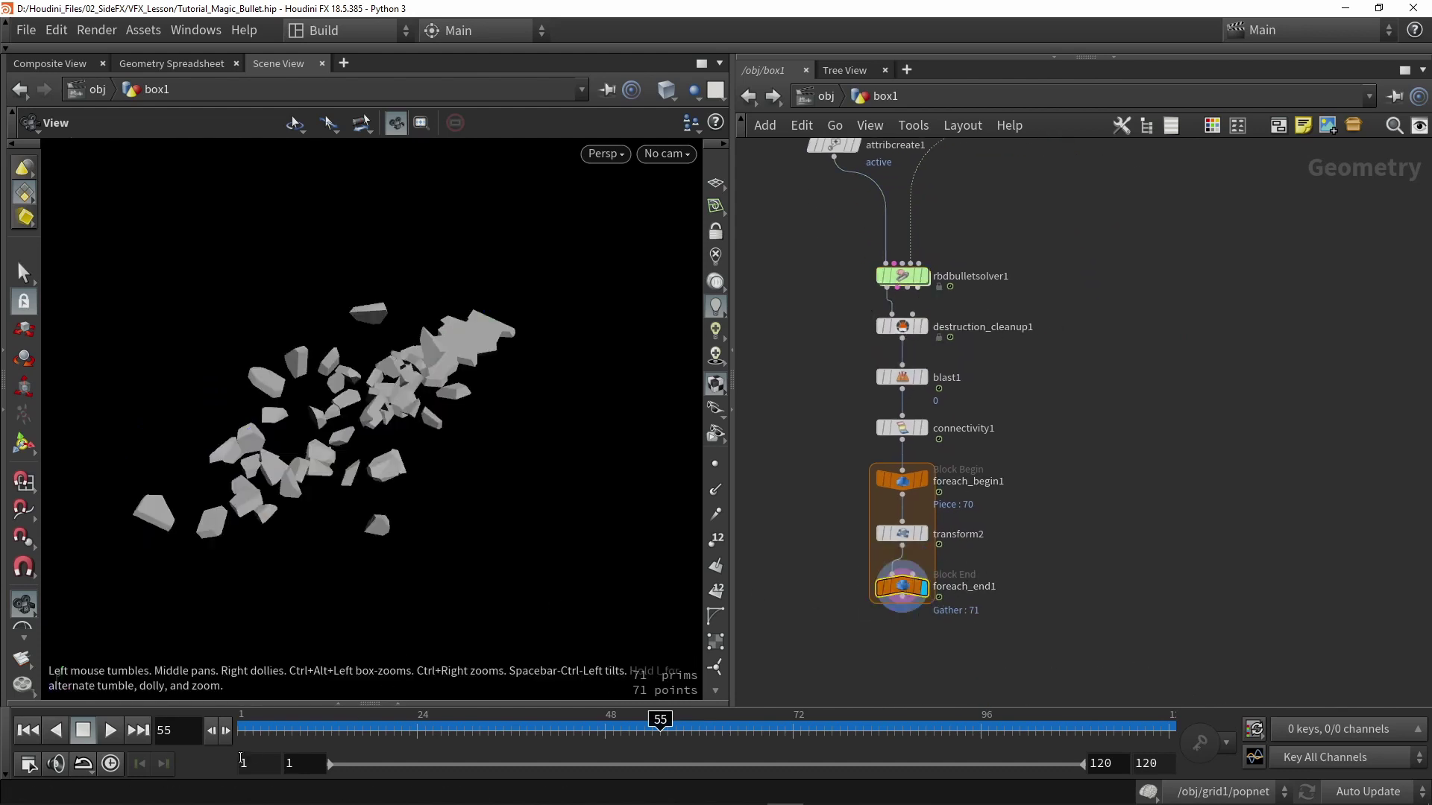
left_click(28, 729)
left_click(111, 730)
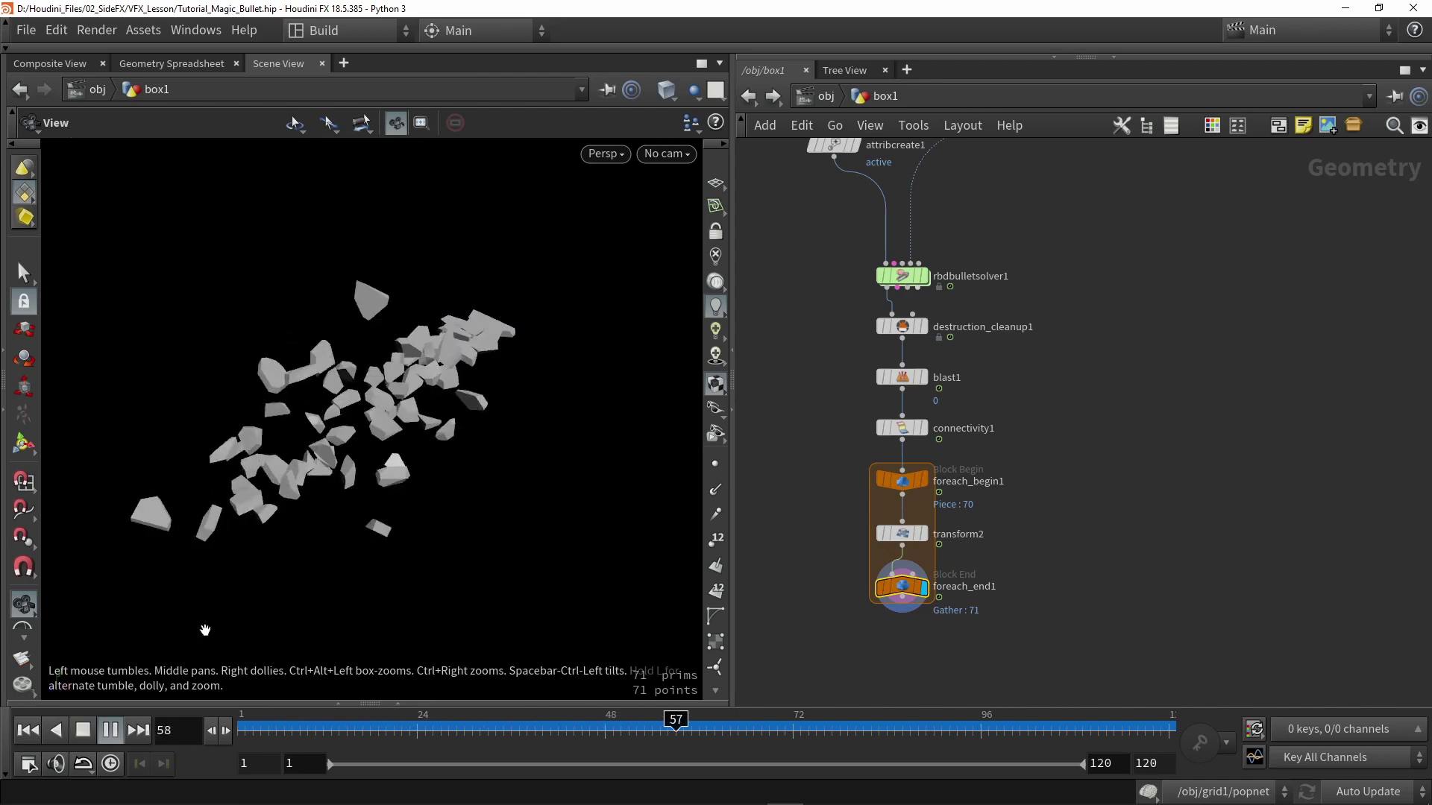
left_click(83, 729)
left_click_drag(336, 426, 416, 446)
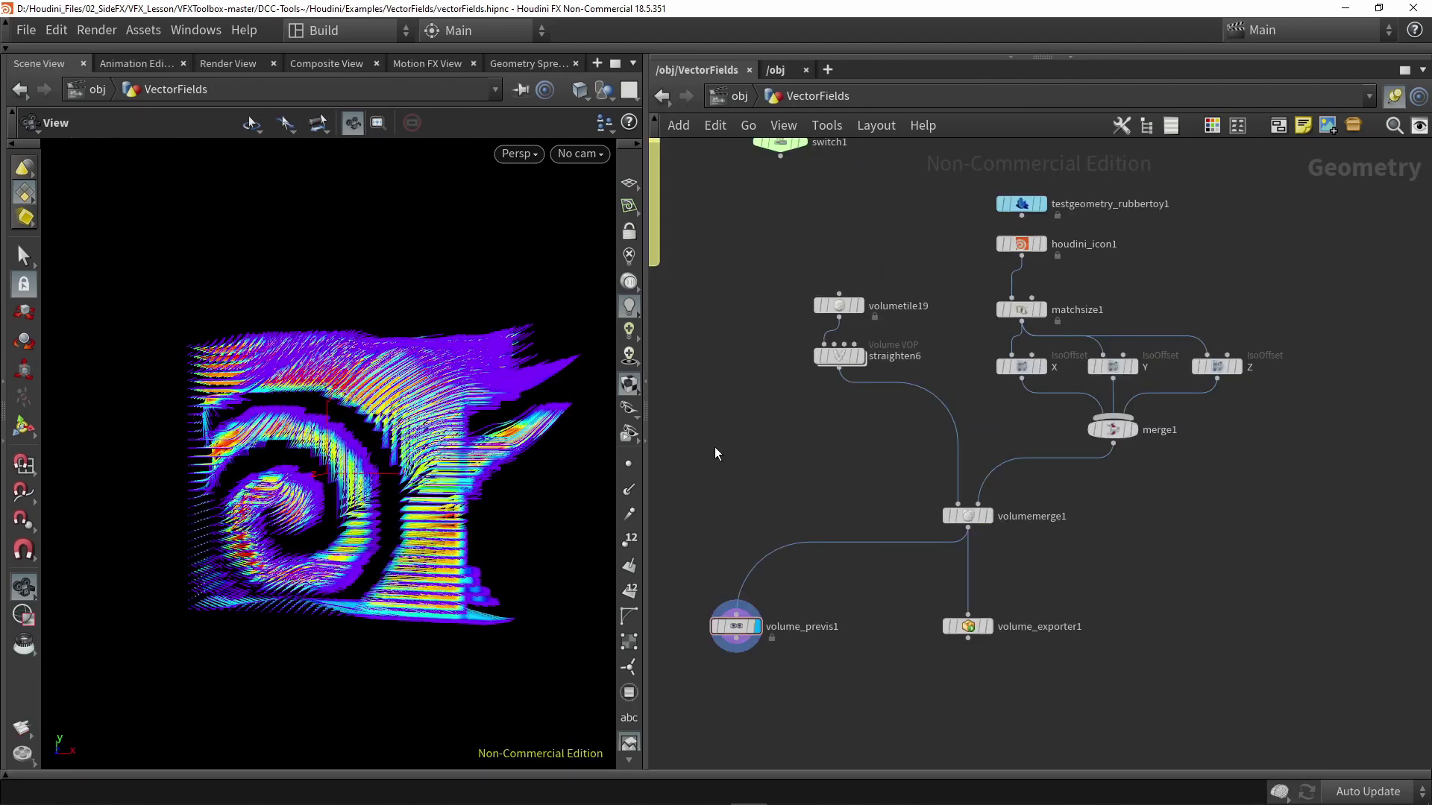
- Tumble the viewport to inspect the swirling vector field volume from different angles
mouse_move(380, 471)
left_mouse_down()
mouse_move(453, 397)
mouse_move(409, 398)
left_mouse_up()
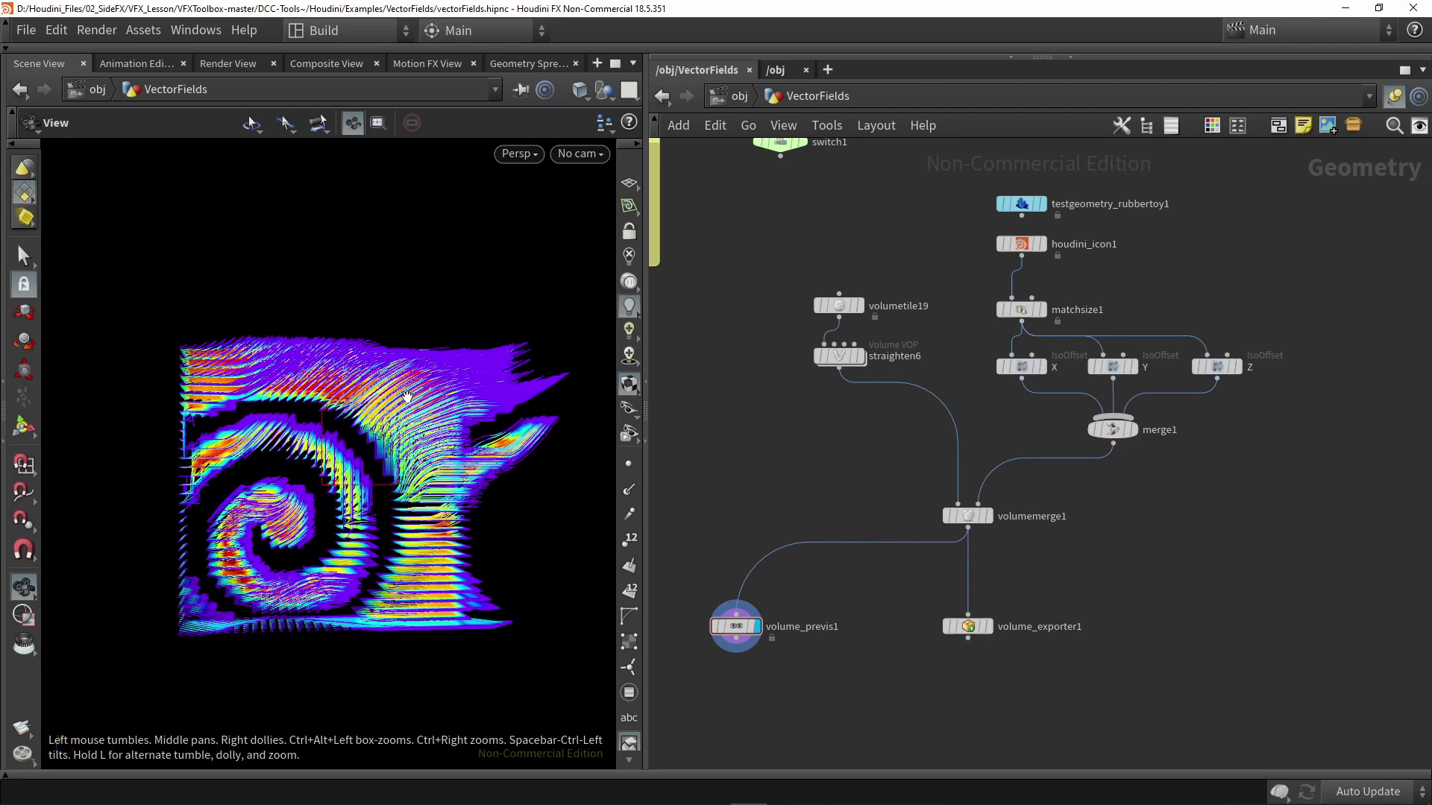
left_click_drag(408, 397, 422, 423)
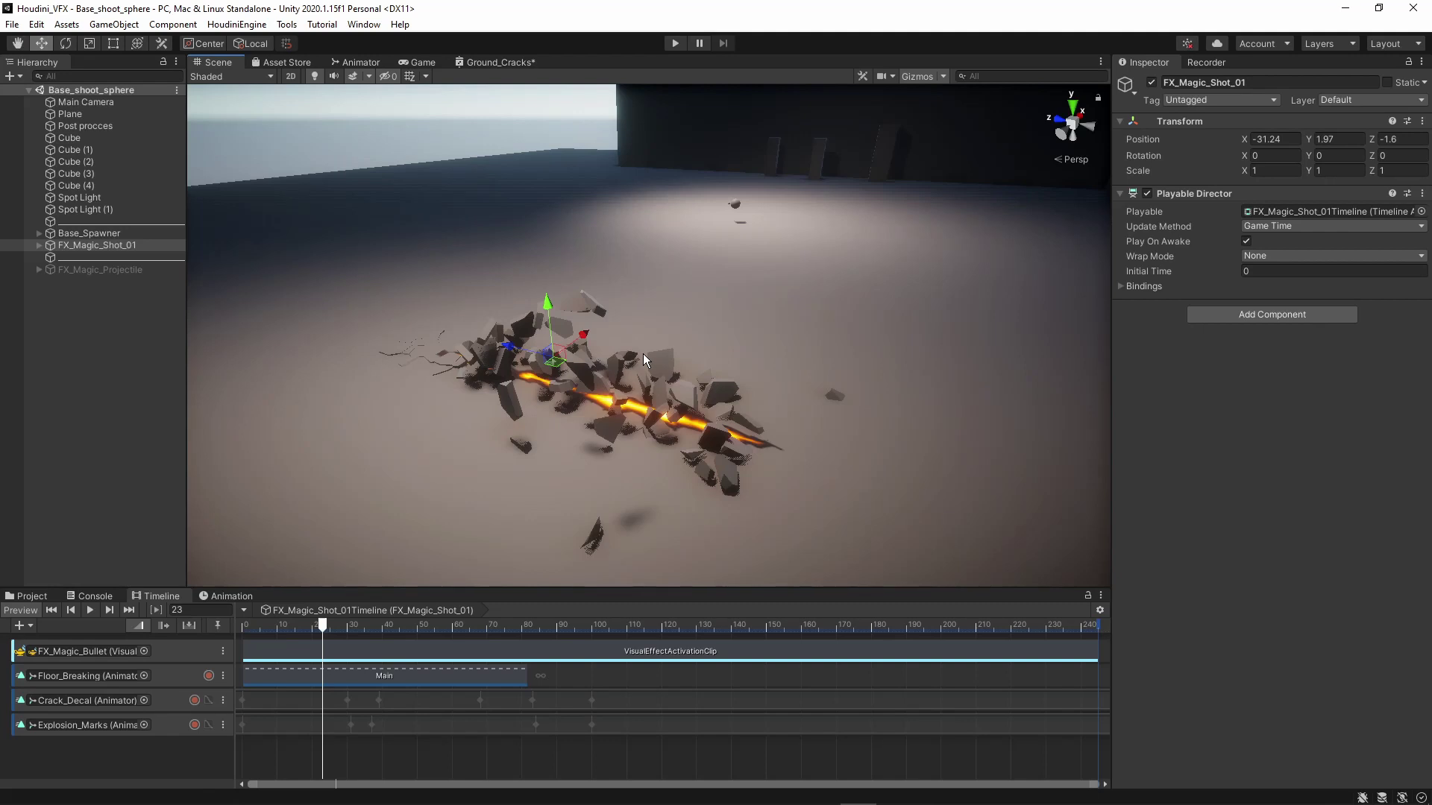
- Orbit the Scene camera close to the rock debris around the glowing crack
right_click_drag(643, 355, 711, 350)
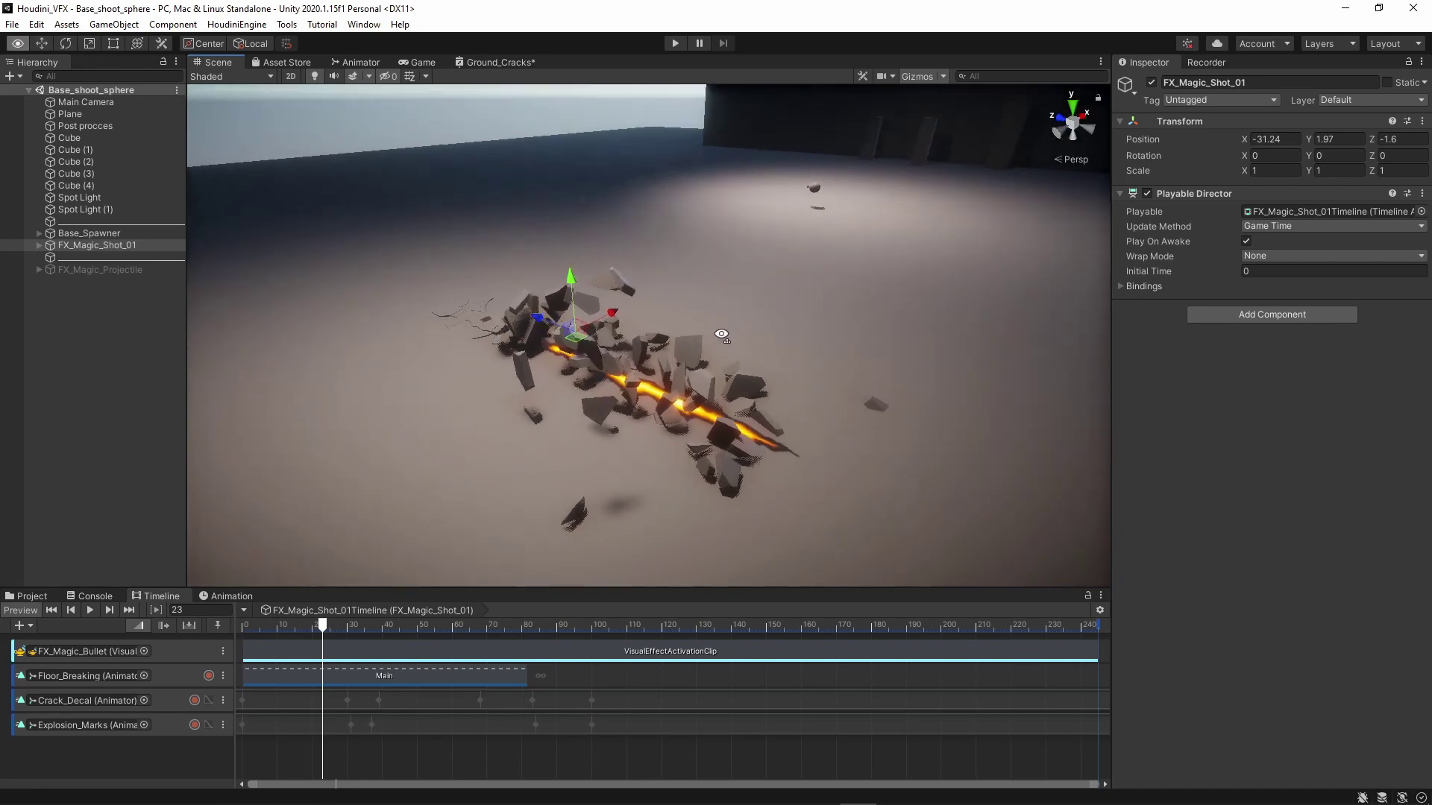
scroll(627, 358, "up", 6)
right_click_drag(545, 421, 515, 287)
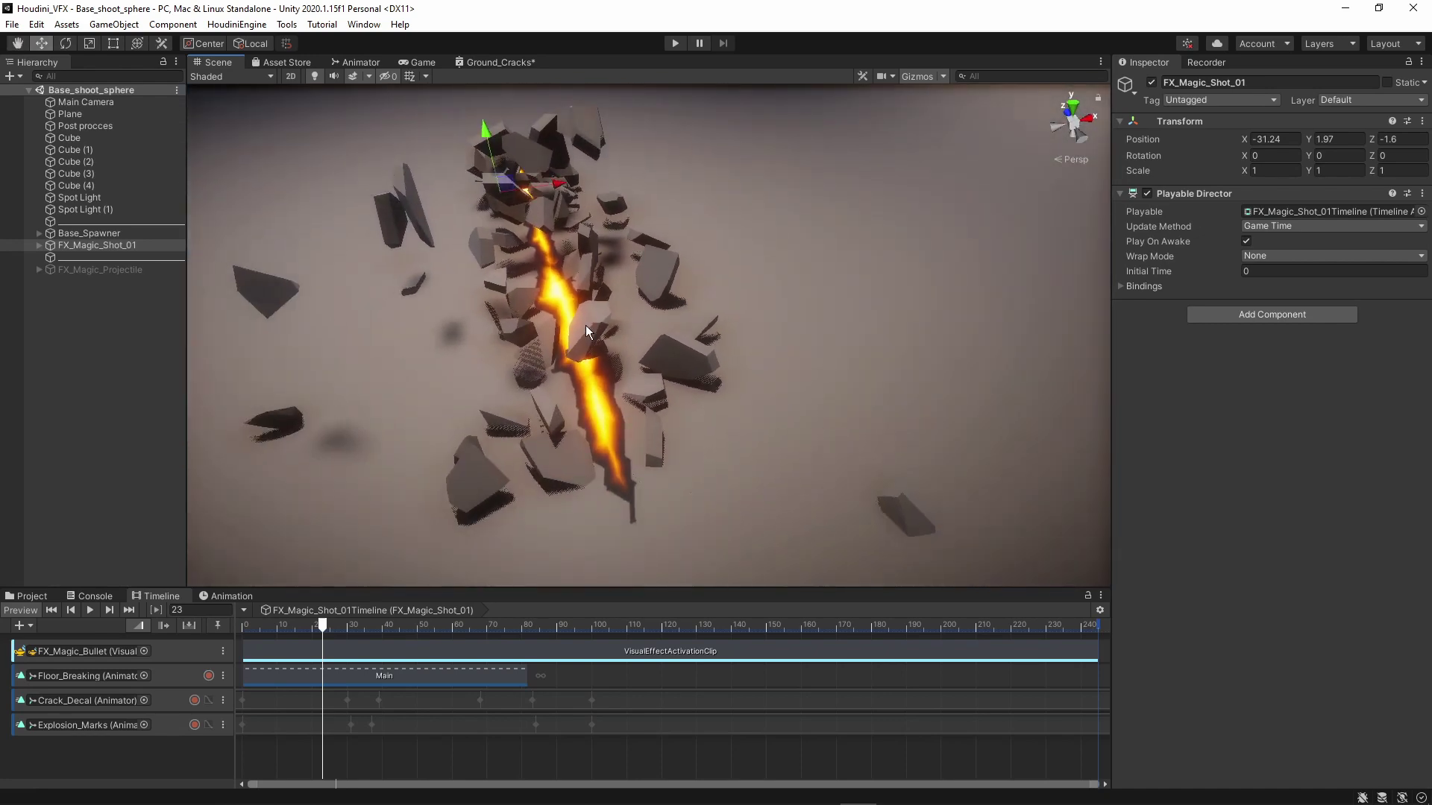
mouse_move(601, 370)
left_mouse_down("alt")
mouse_move(691, 381)
mouse_move(688, 332)
left_mouse_up("alt")
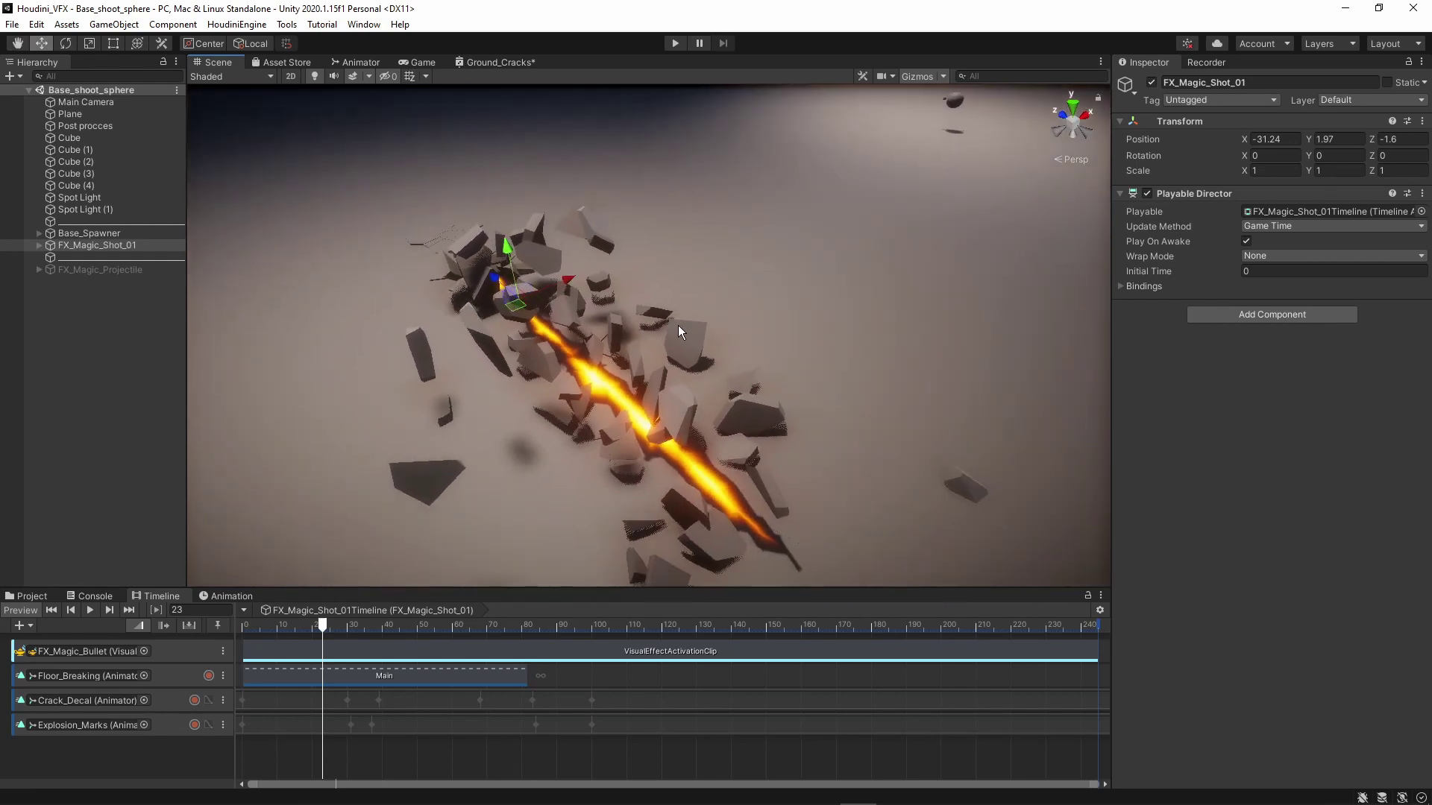